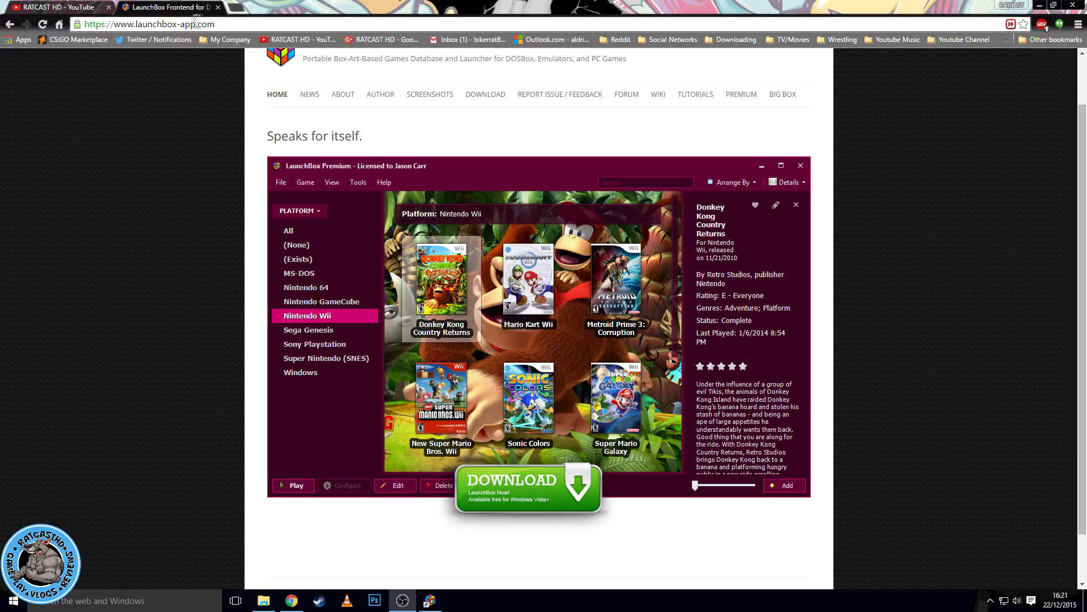
pyautogui.moveTo(233, 24); pyautogui.dragTo(109, 24)
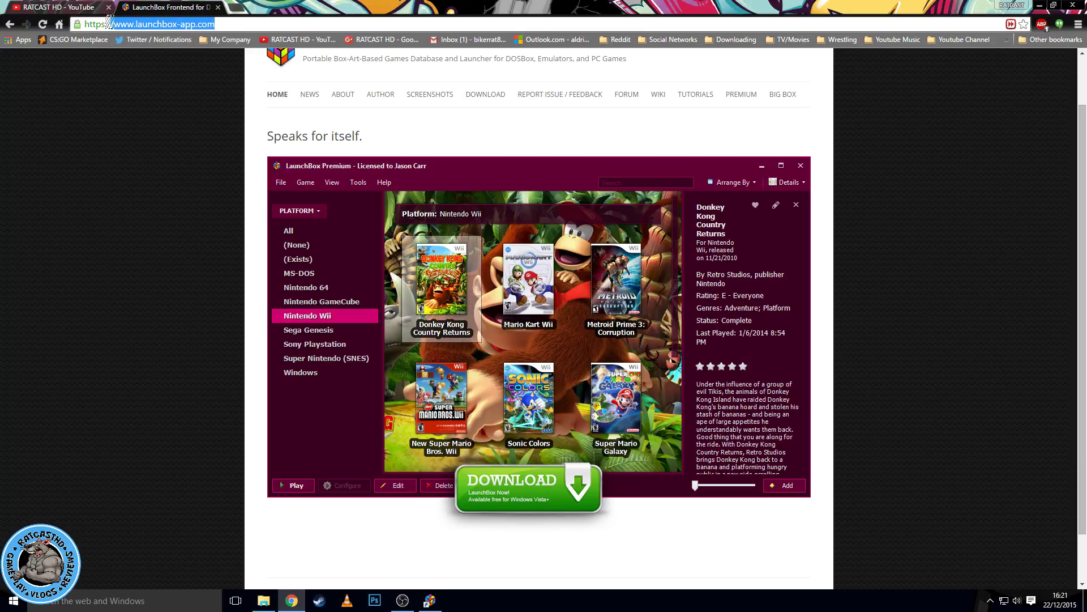
pyautogui.click(168, 76)
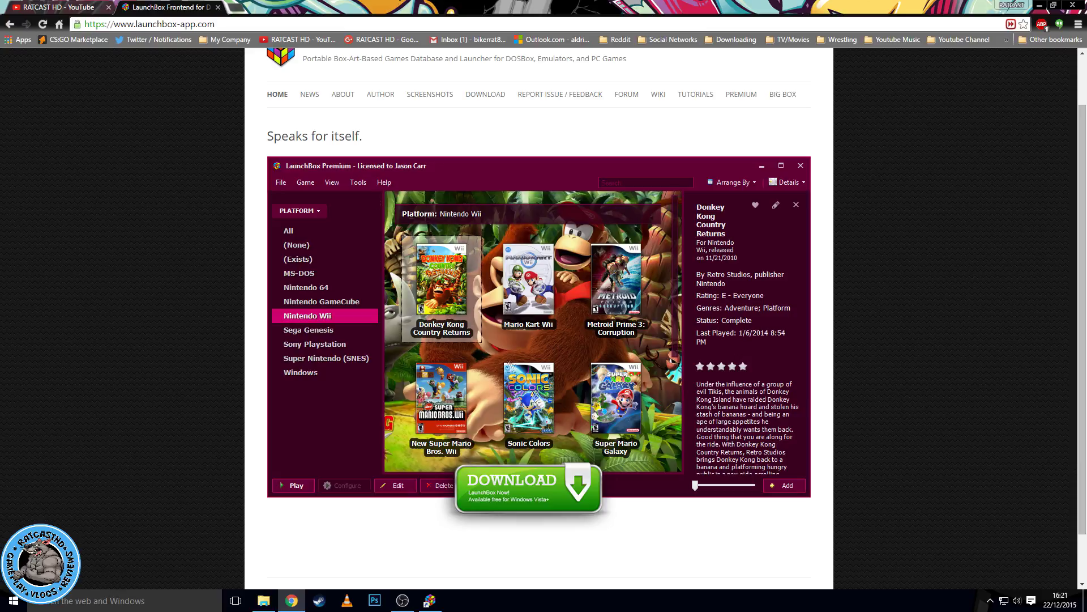
pyautogui.scroll(1, 487, 224)
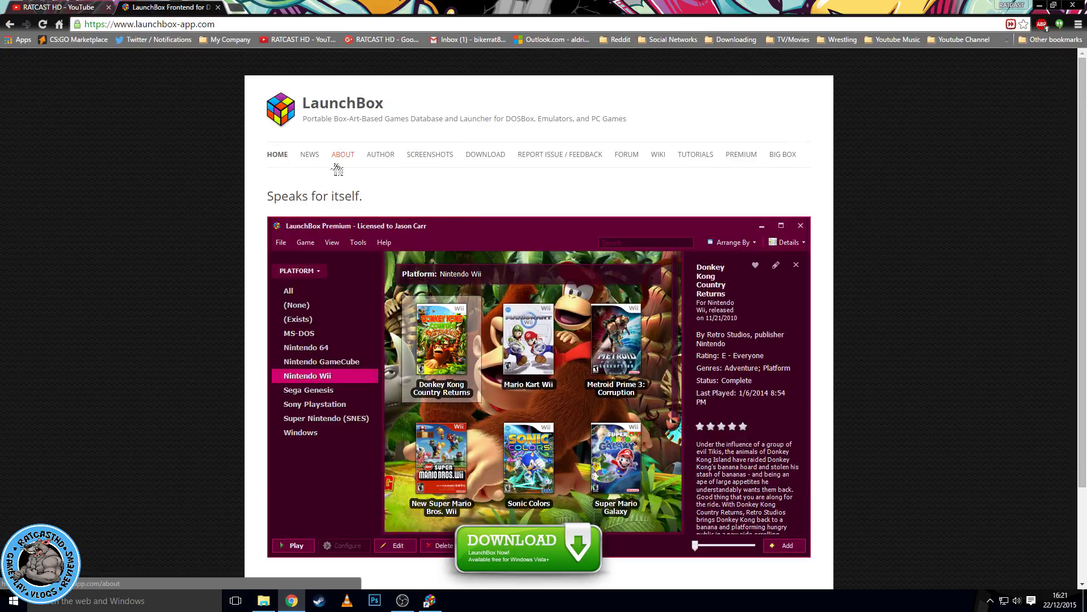
pyautogui.scroll(-2, 334, 168)
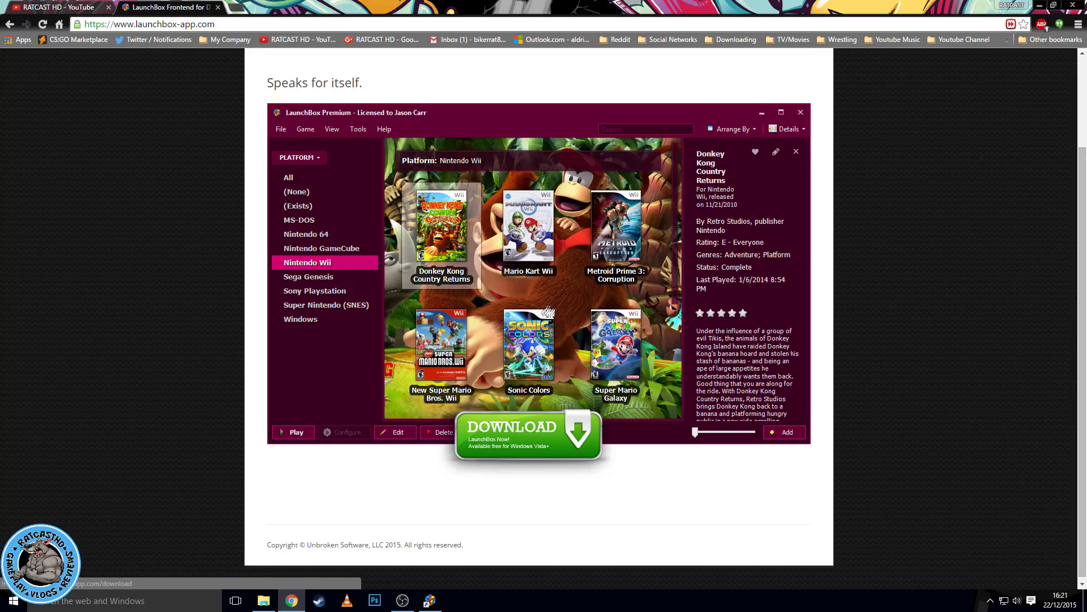
pyautogui.scroll(-1, 548, 311)
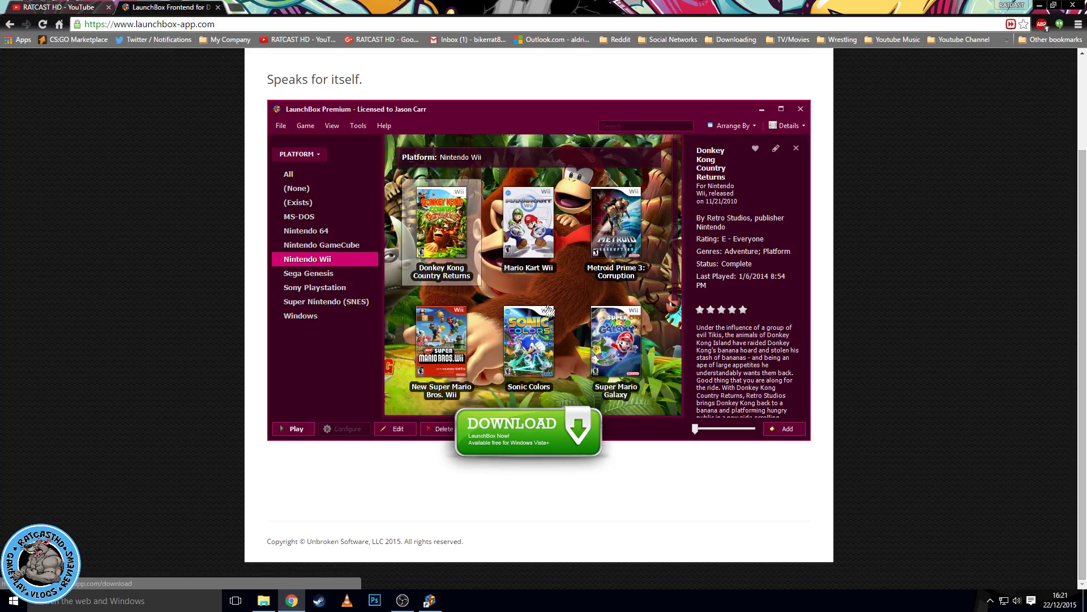
pyautogui.scroll(1, 537, 312)
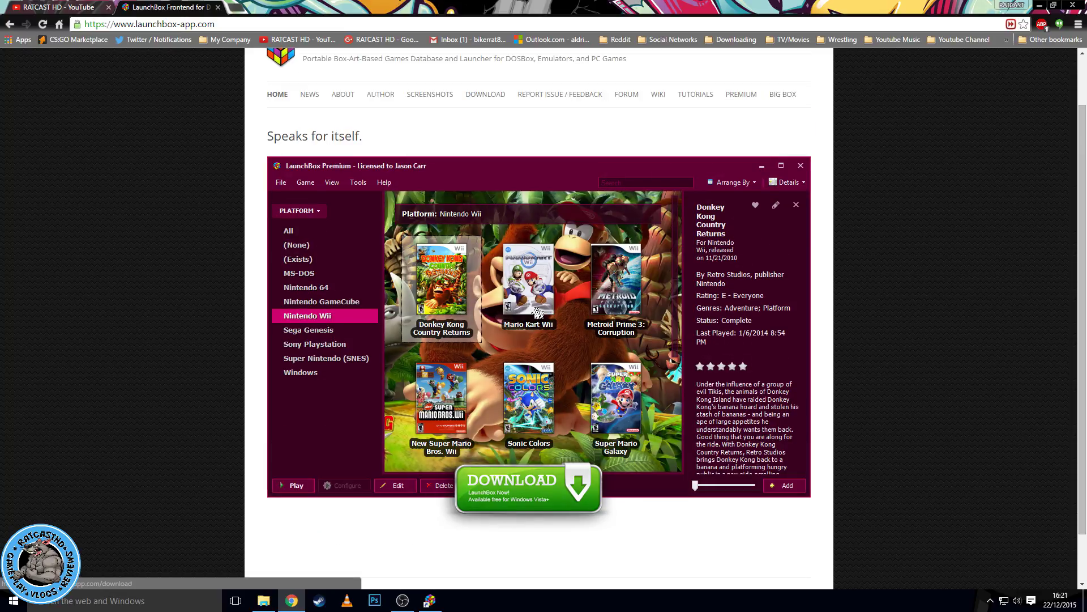
# Open the LaunchBox download page and submit the saved e-mail address to request the download link.
pyautogui.click(562, 486)
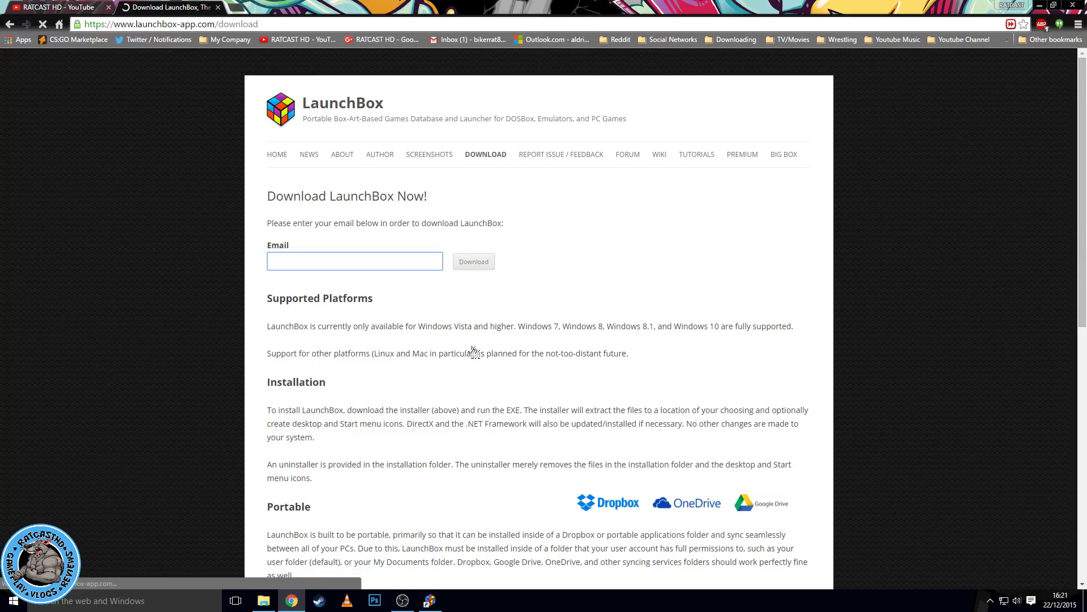
pyautogui.click(347, 264)
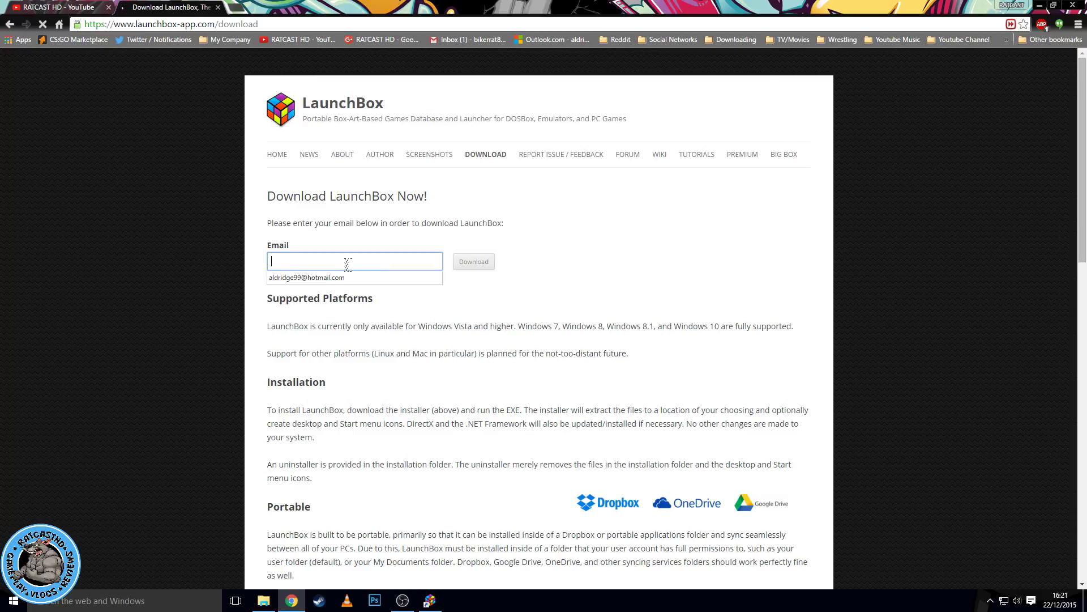
pyautogui.click(306, 279)
pyautogui.click(474, 265)
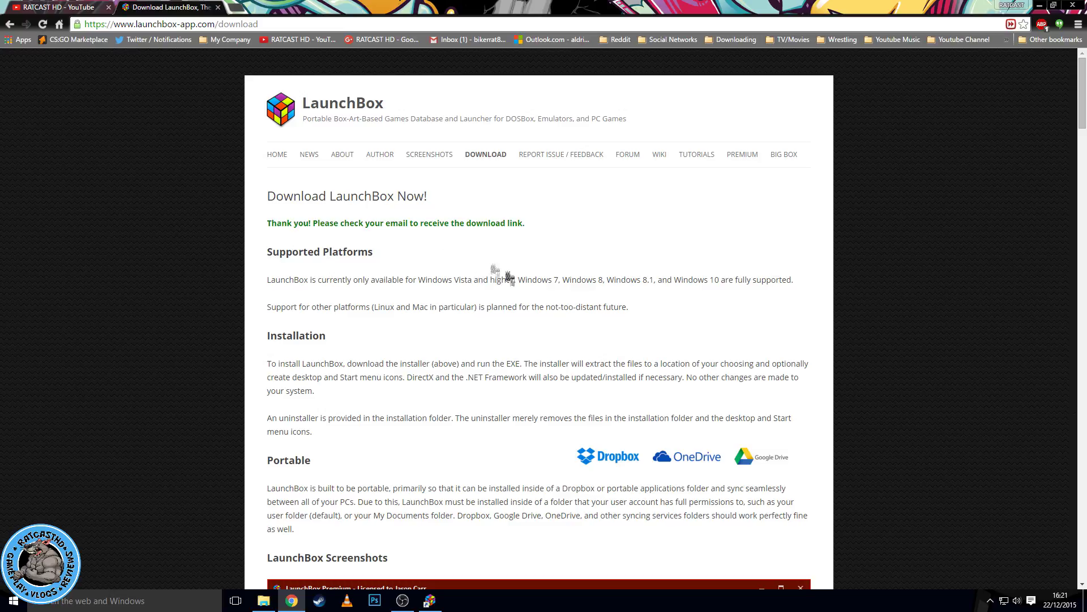
# Switch to File Explorer and run LaunchBox-5.5-Setup.exe from Local Disk (K:) with English as the setup language.
pyautogui.click(263, 600)
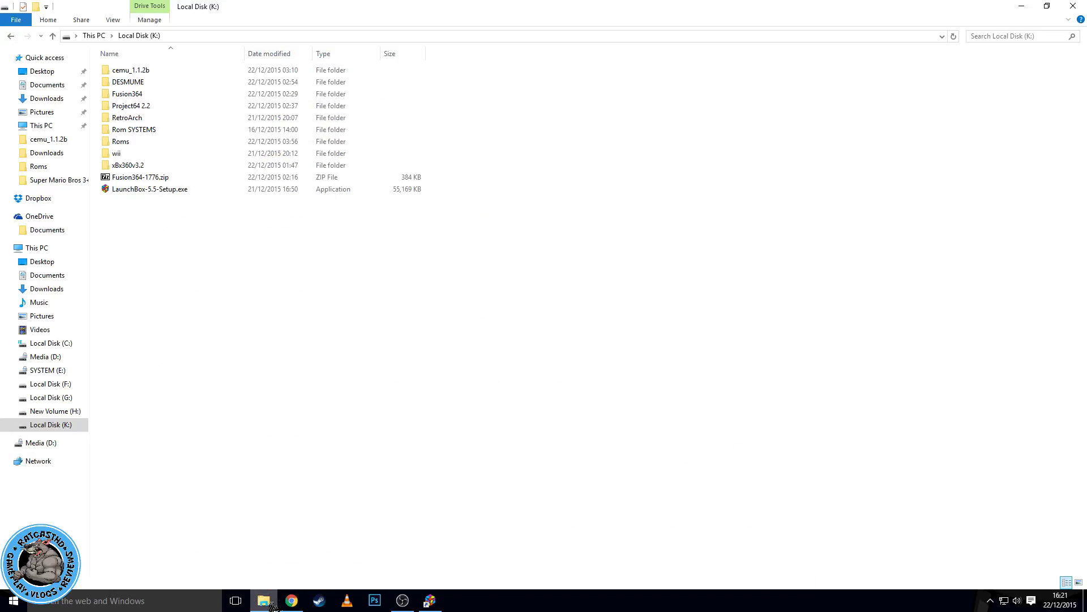
pyautogui.click(134, 189)
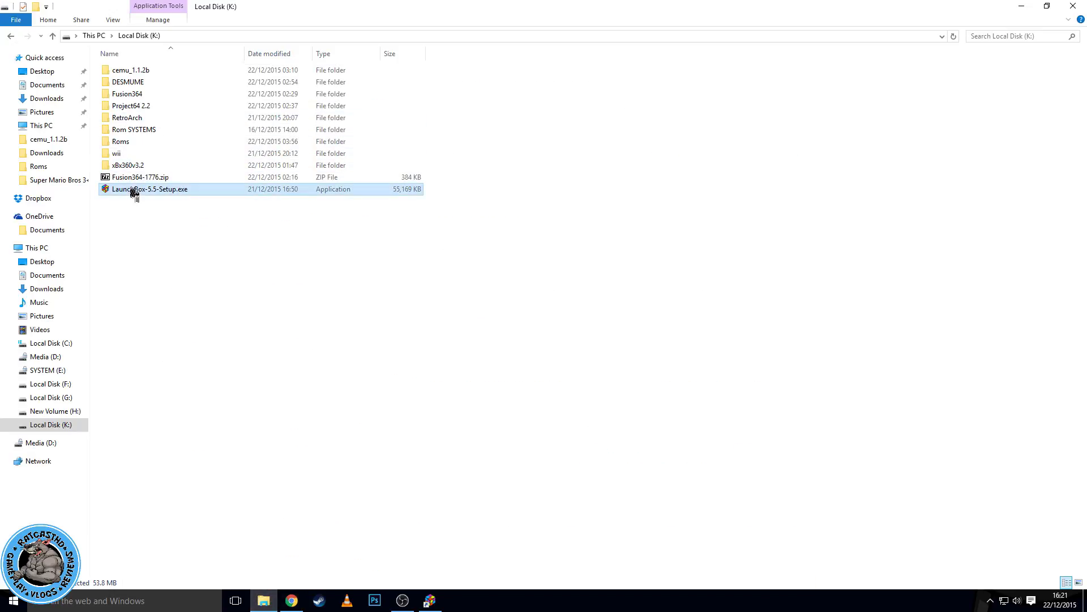
pyautogui.doubleClick(176, 192)
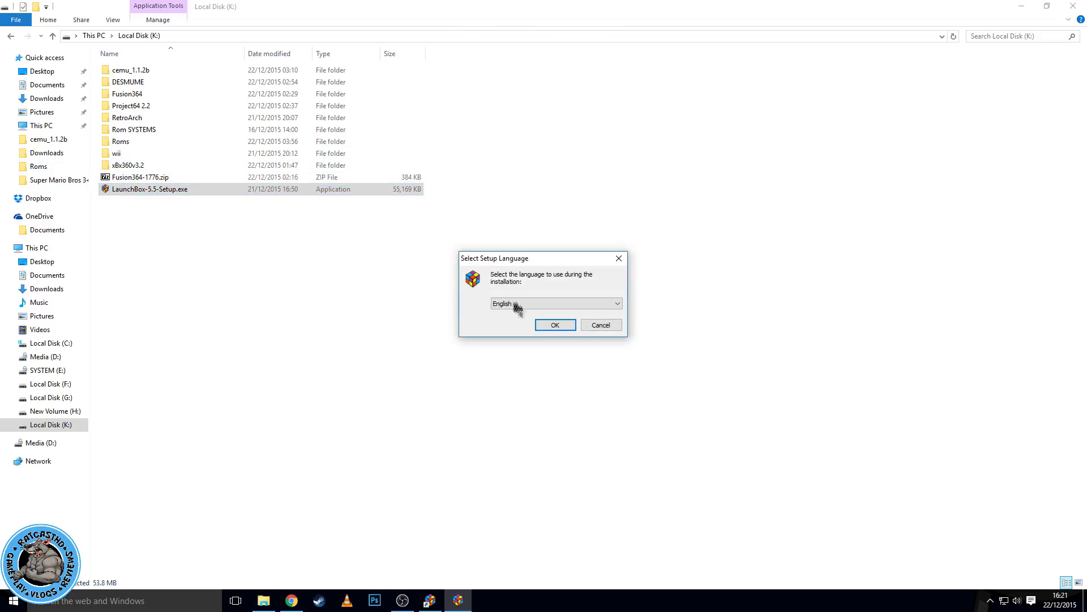
pyautogui.click(562, 333)
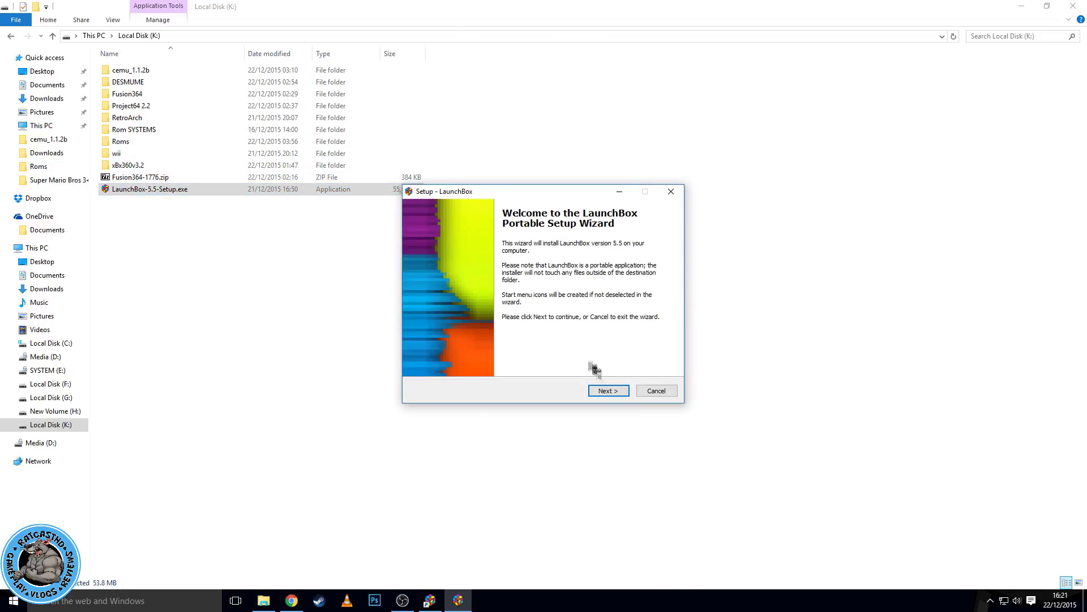
# Continue past the setup wizard's welcome page and accept the license agreement.
pyautogui.click(608, 390)
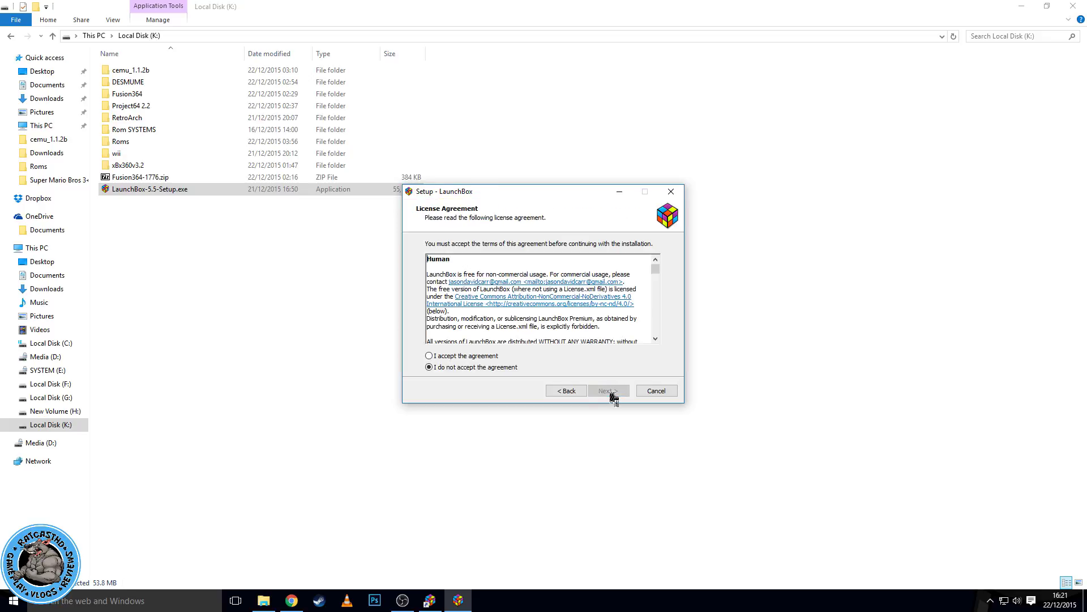
pyautogui.click(492, 357)
pyautogui.click(608, 390)
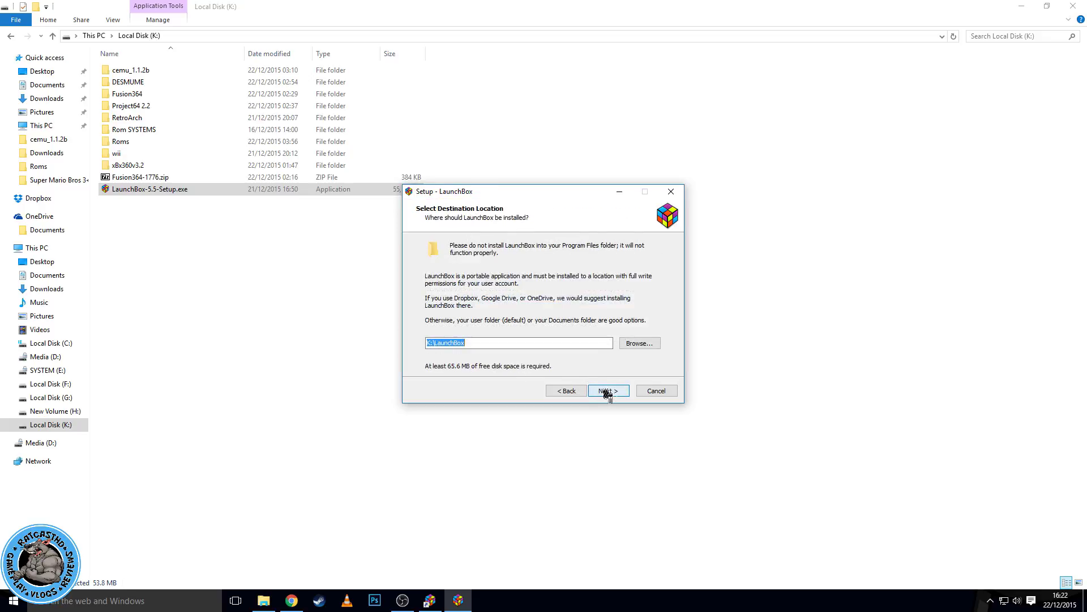
# Set the installation destination to K:\LaunchBox using the folder browser and continue.
pyautogui.click(639, 343)
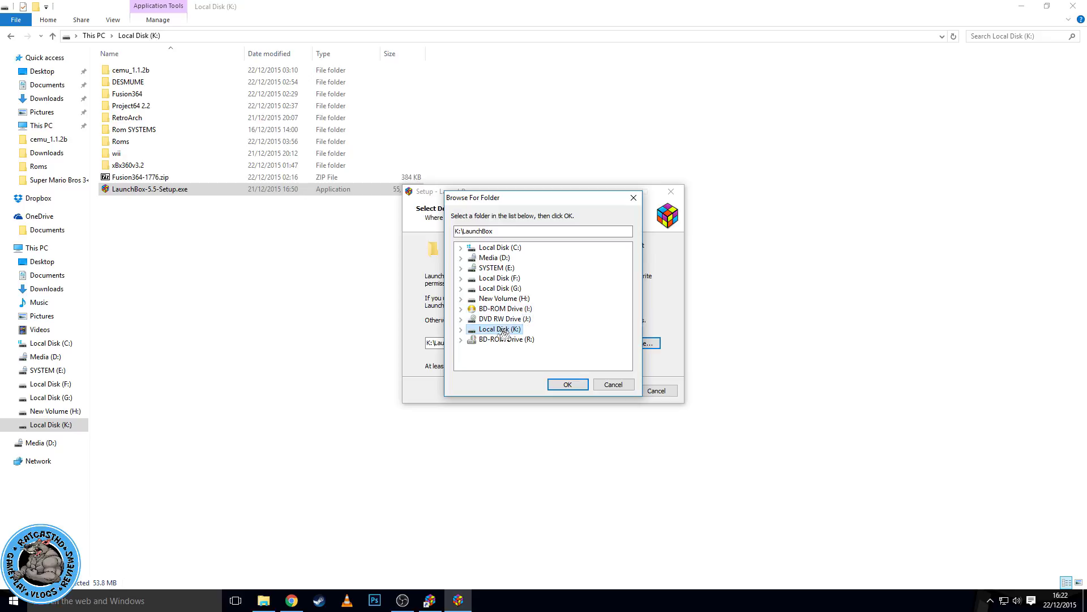
pyautogui.click(566, 386)
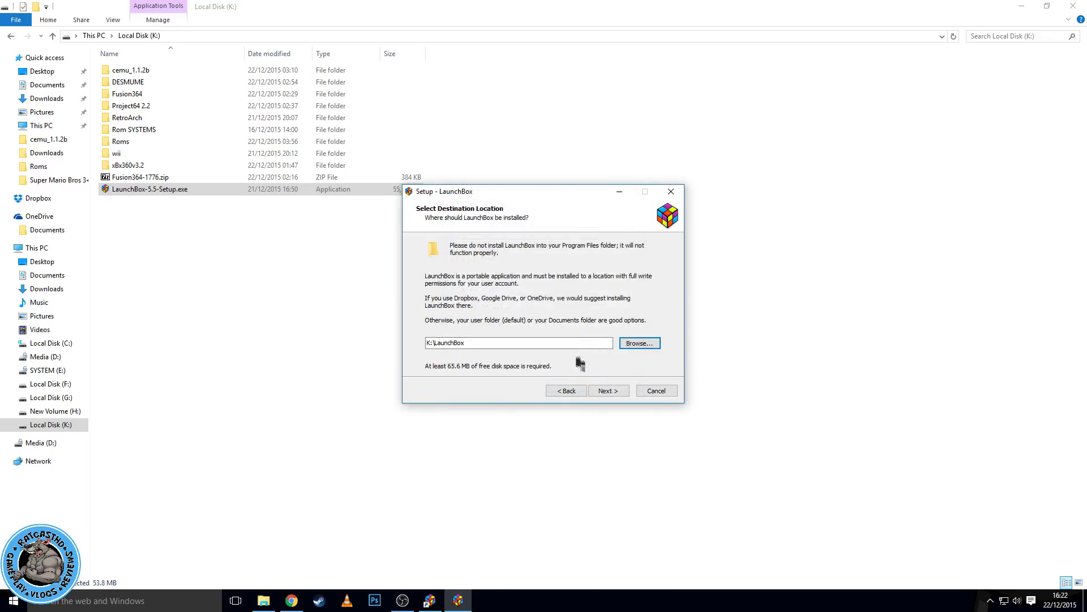
pyautogui.click(605, 391)
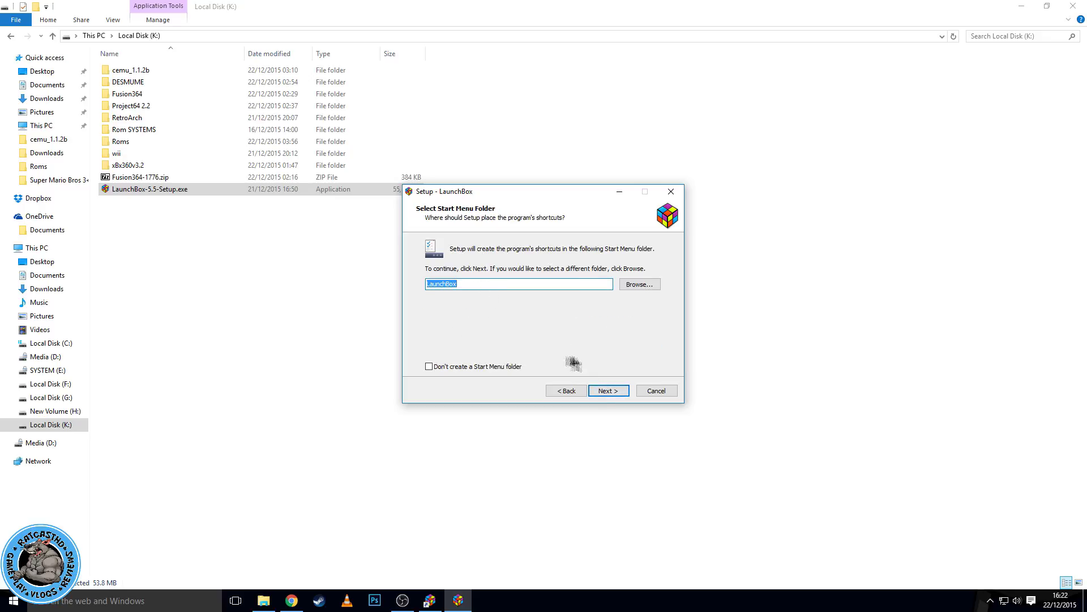
# Install LaunchBox with the default LaunchBox Start Menu folder and no desktop icons, and dismiss its Welcome window.
pyautogui.click(607, 391)
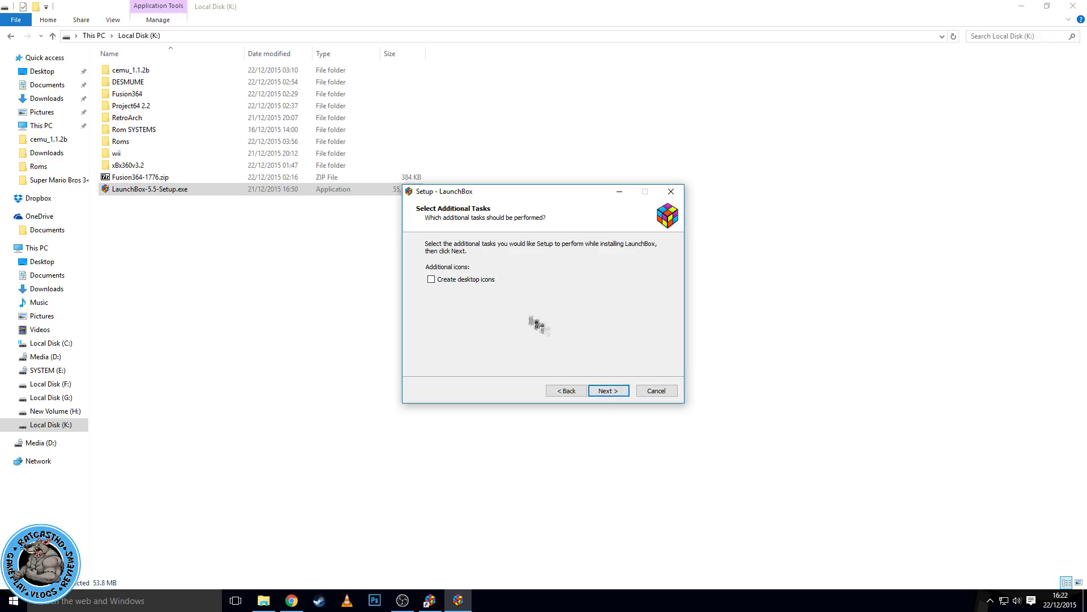
pyautogui.click(444, 281)
pyautogui.click(479, 284)
pyautogui.click(607, 394)
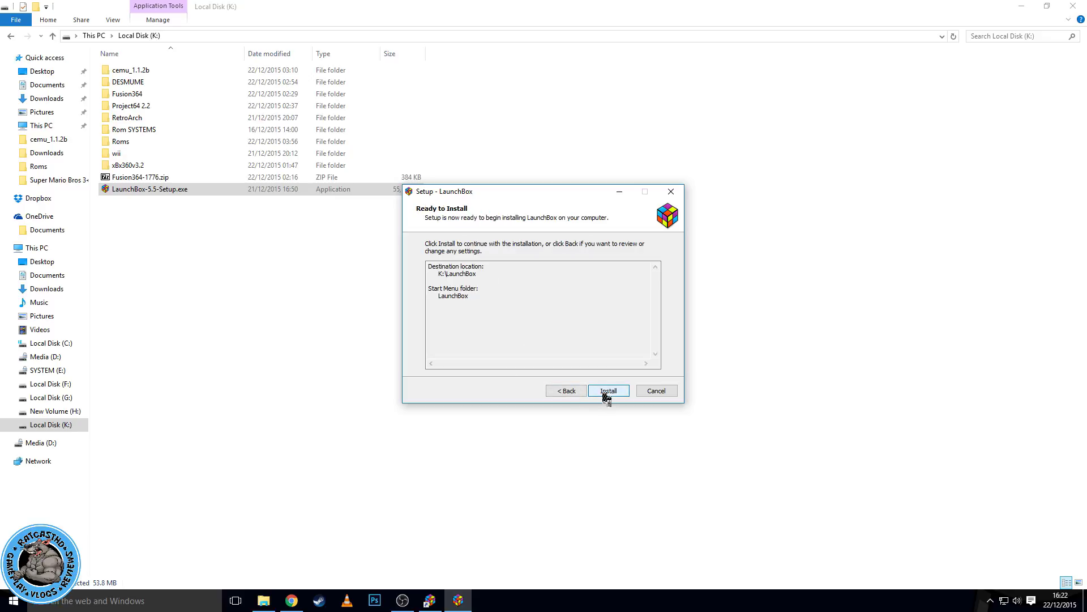
pyautogui.click(608, 392)
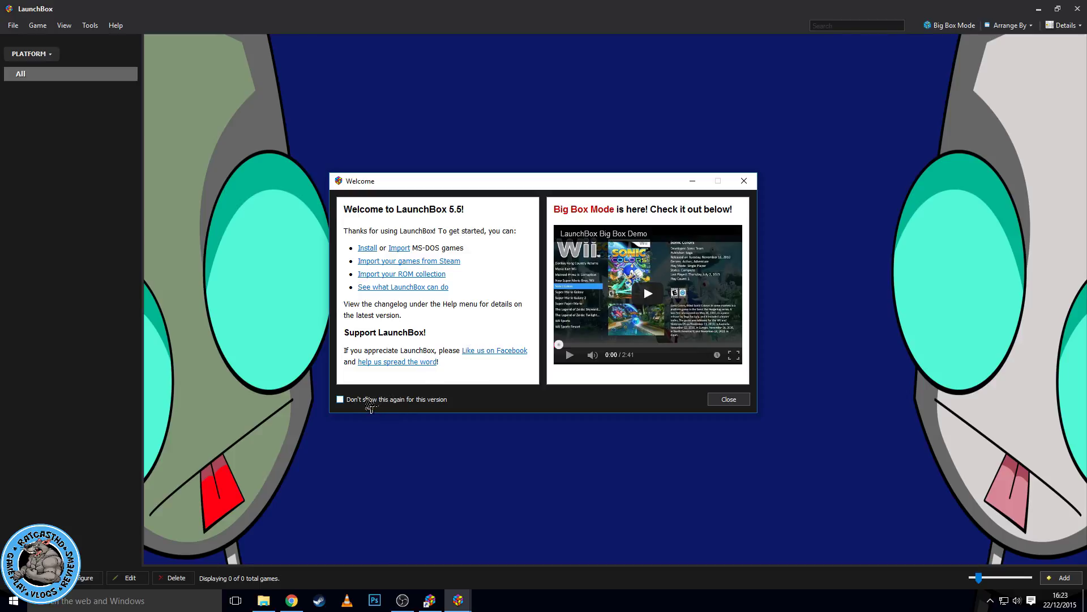
pyautogui.click(729, 400)
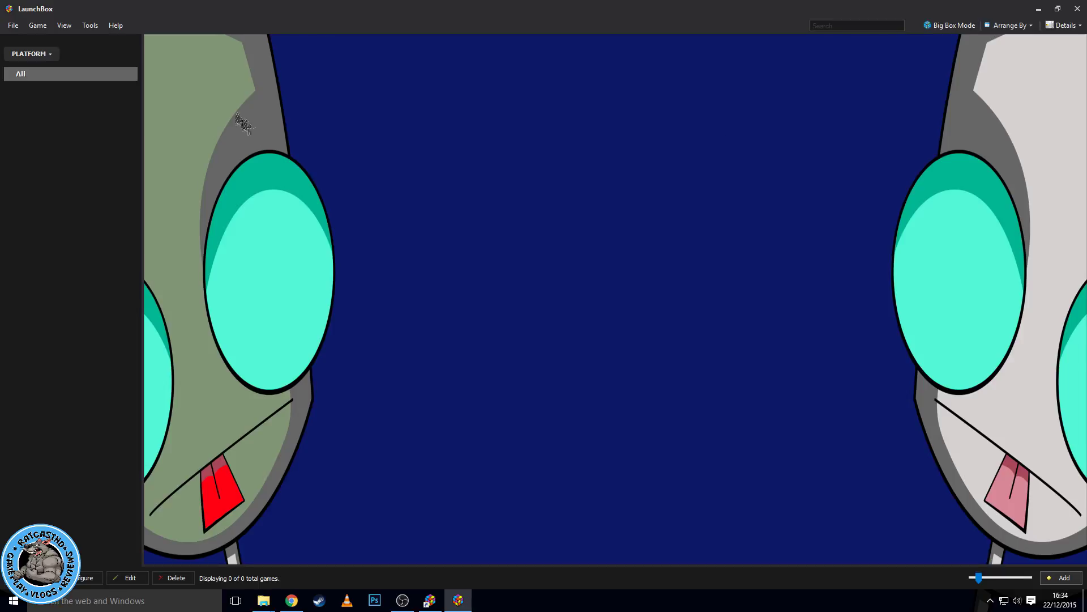
# Start a ROM file import and add p2p-smbros3.iso from Local Disk (K:) as the file to import.
pyautogui.click(95, 26)
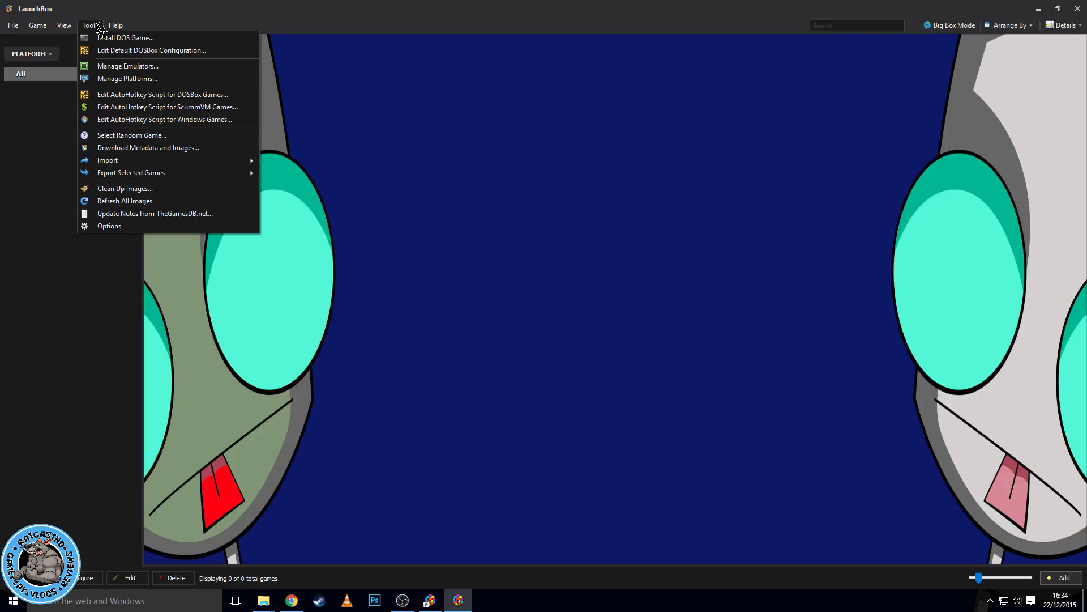
pyautogui.moveTo(168, 164)
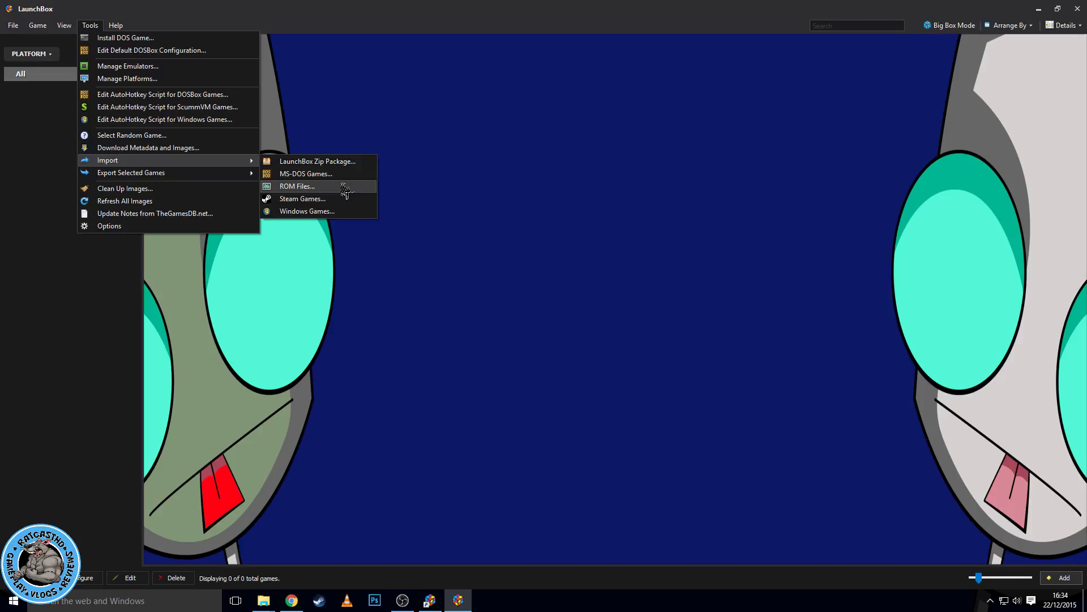
pyautogui.click(345, 186)
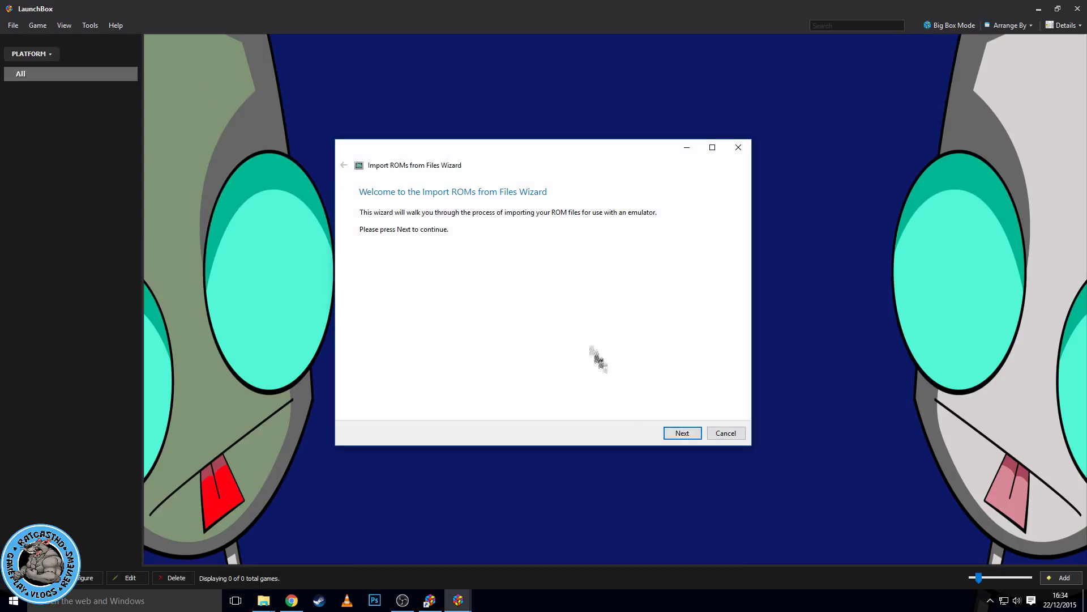
pyautogui.click(679, 434)
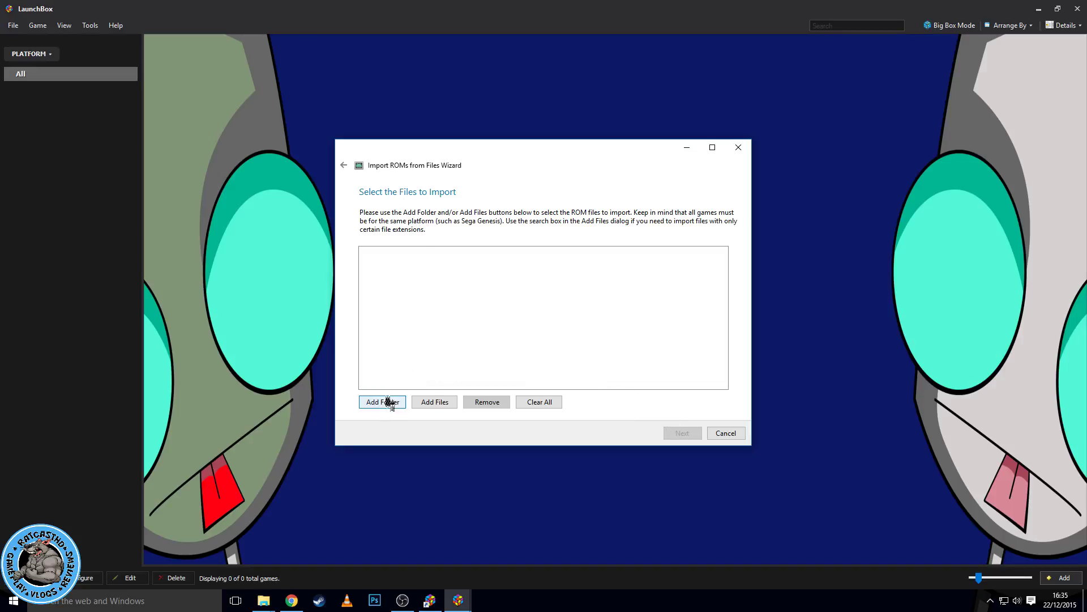
pyautogui.click(439, 403)
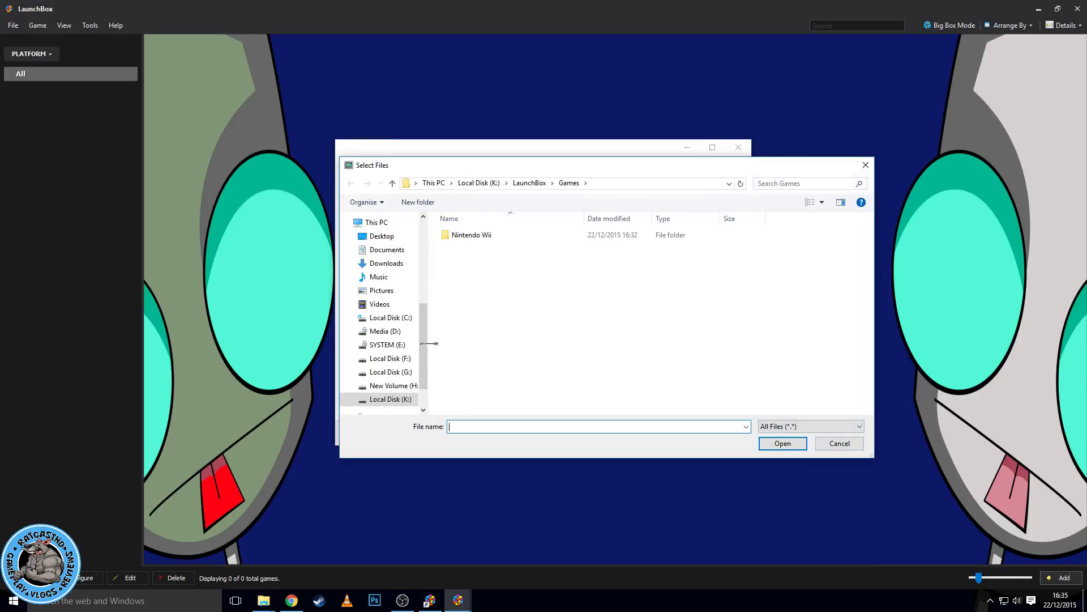
pyautogui.click(391, 399)
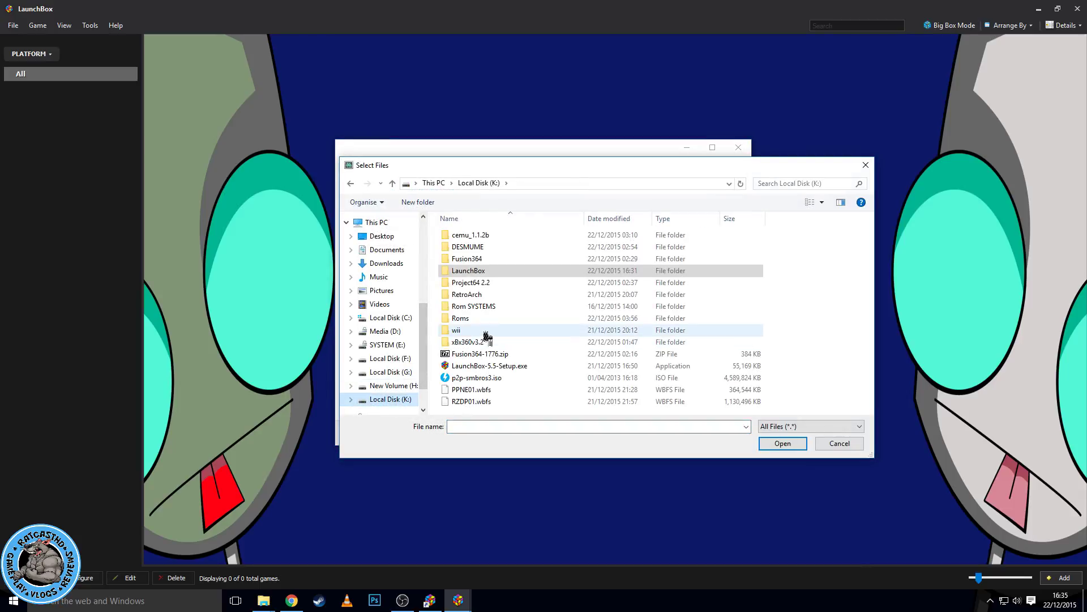
pyautogui.doubleClick(494, 379)
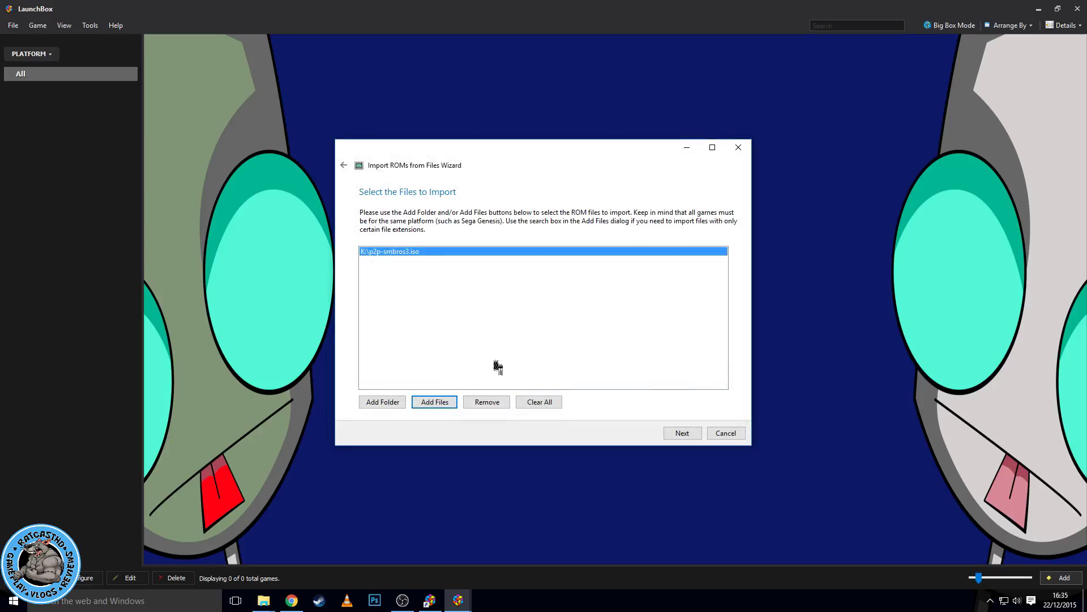
pyautogui.click(687, 438)
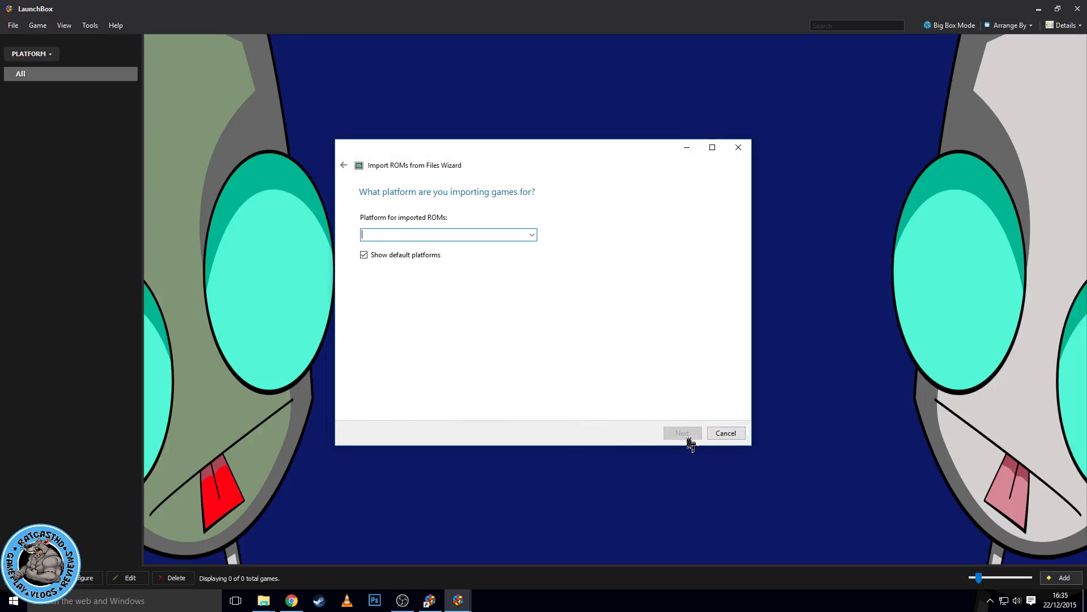
# Set the platform for the imported ROM to Nintendo Wii and continue to the emulator choice.
pyautogui.click(521, 237)
pyautogui.scroll(-2, 481, 293)
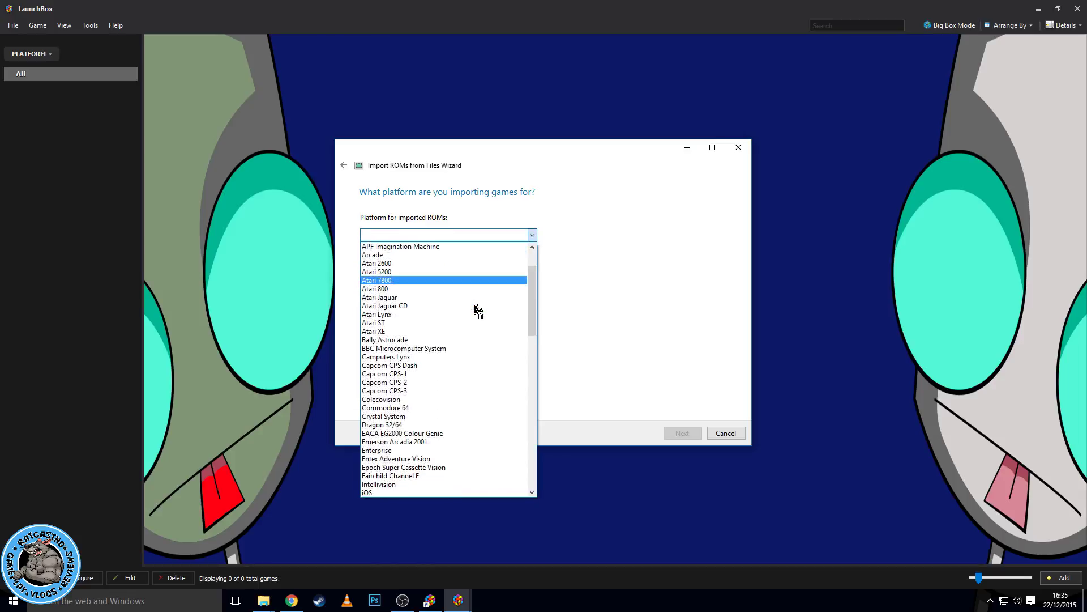
pyautogui.scroll(-7, 405, 385)
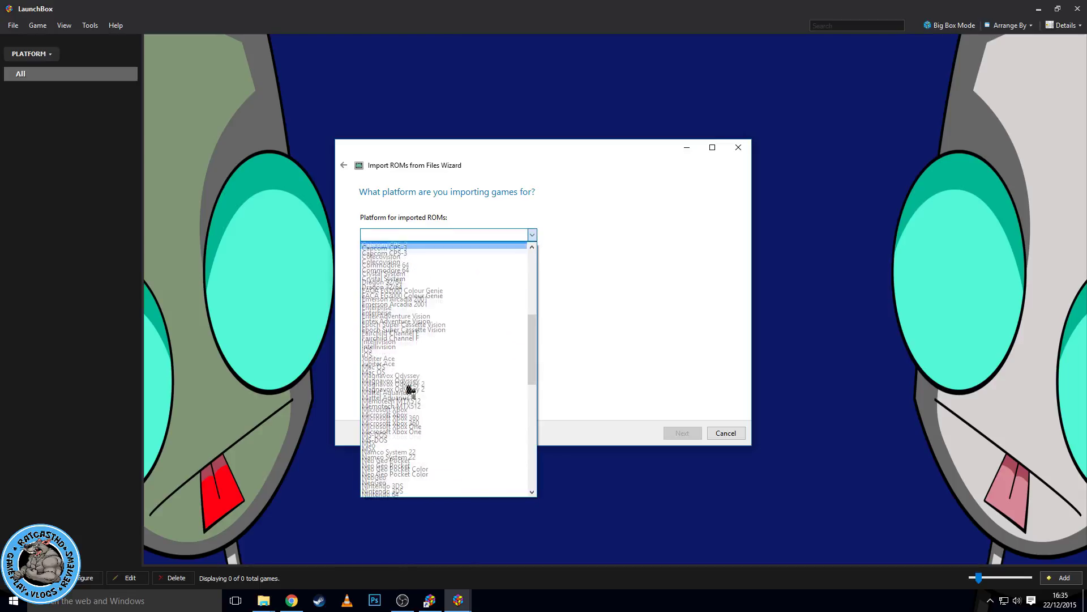
pyautogui.scroll(-7, 396, 358)
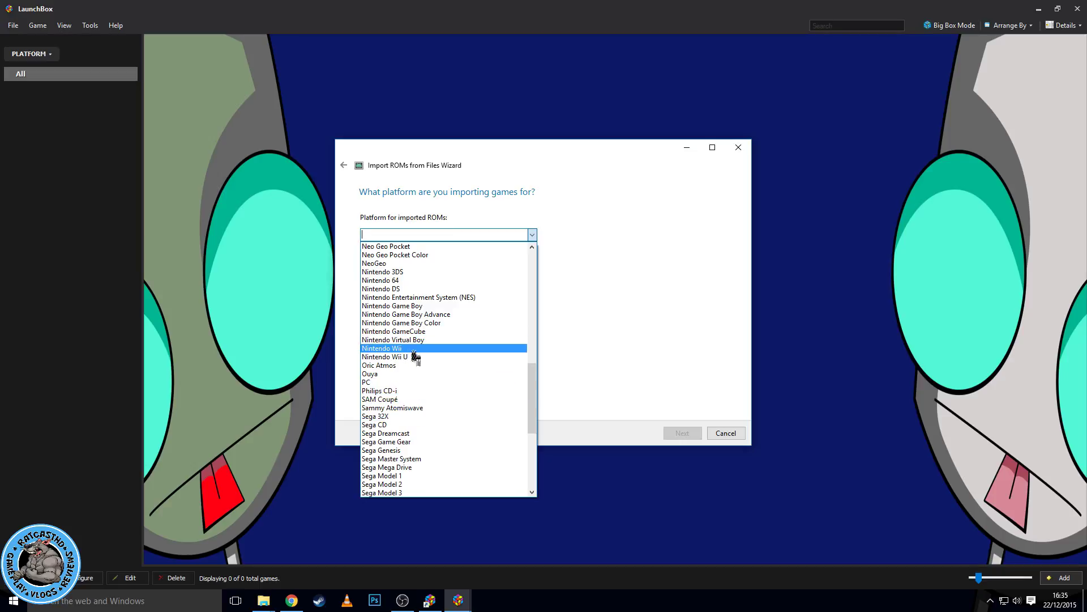
pyautogui.click(413, 348)
pyautogui.click(683, 434)
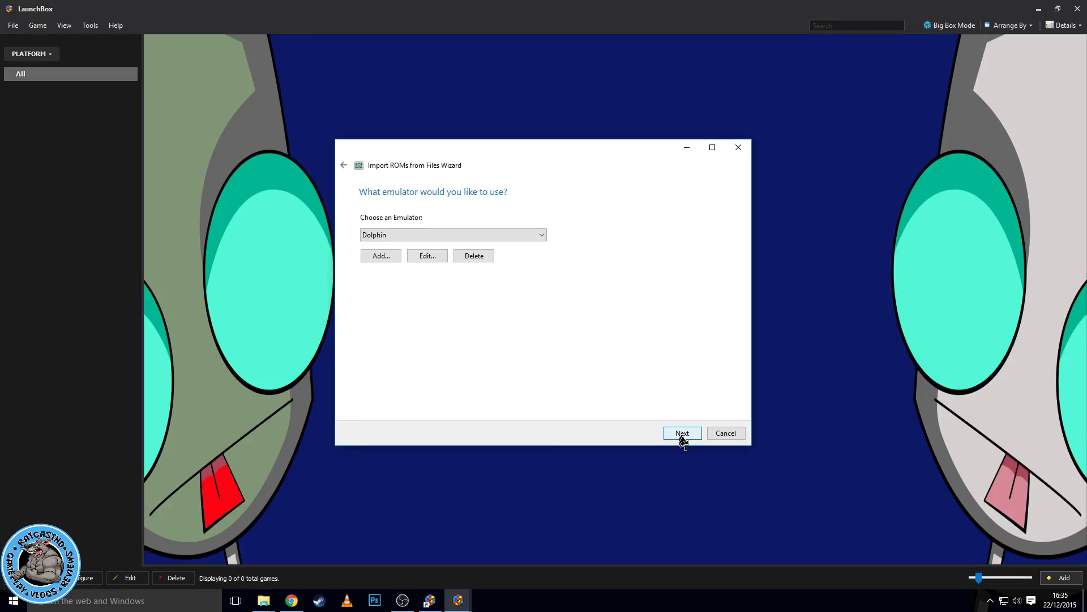
# Choose Dolphin as the emulator for the imported ROM.
pyautogui.click(541, 237)
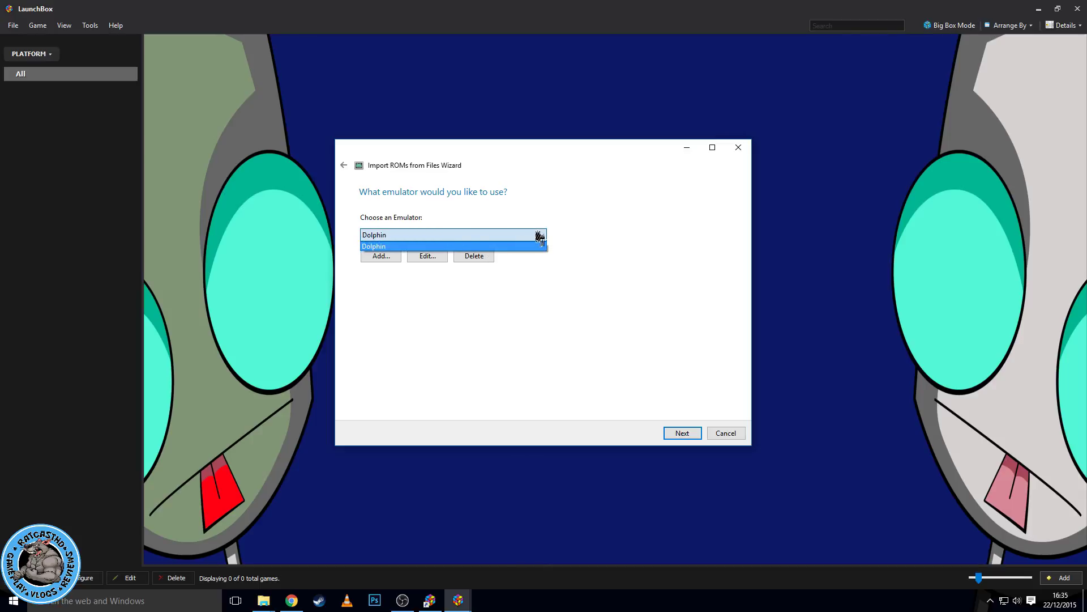
pyautogui.click(540, 245)
# Start adding an emulator, look at the Dolphin website through its download link, close the site and return to LaunchBox.
pyautogui.click(383, 256)
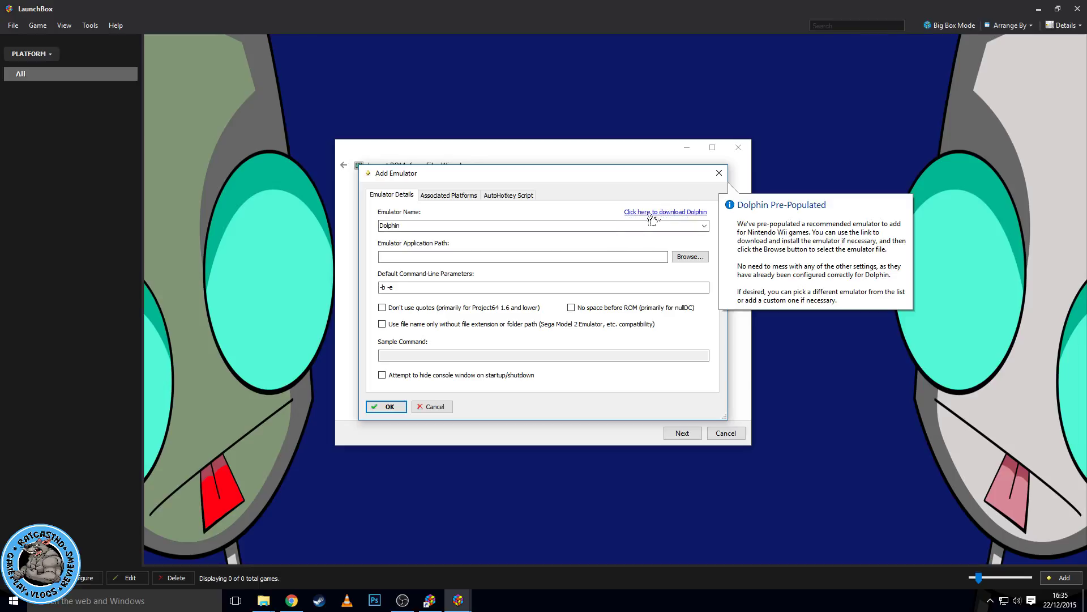
pyautogui.click(659, 213)
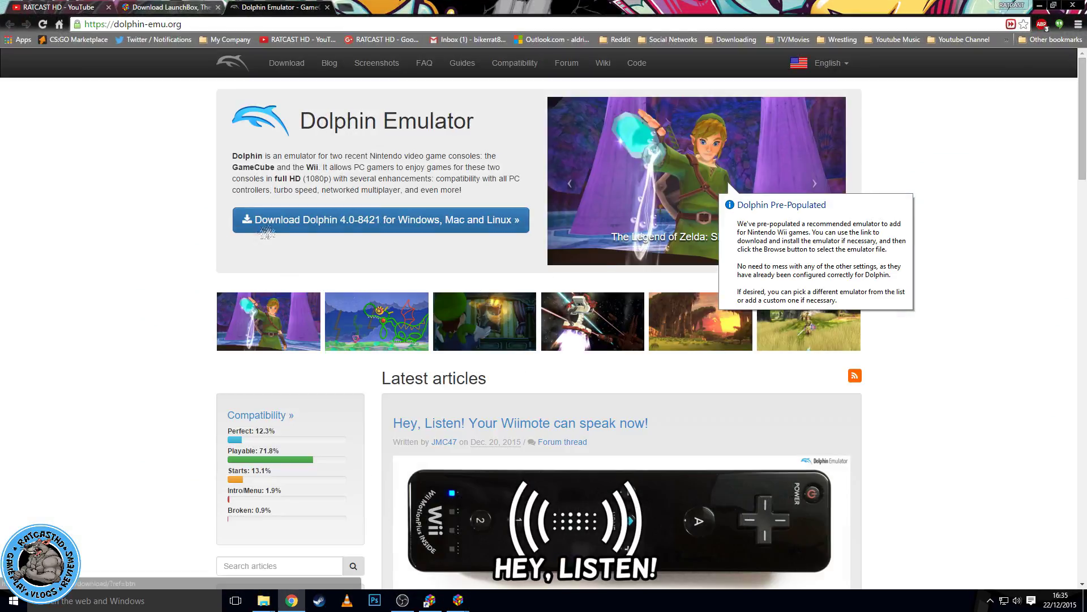
pyautogui.scroll(-2, 320, 223)
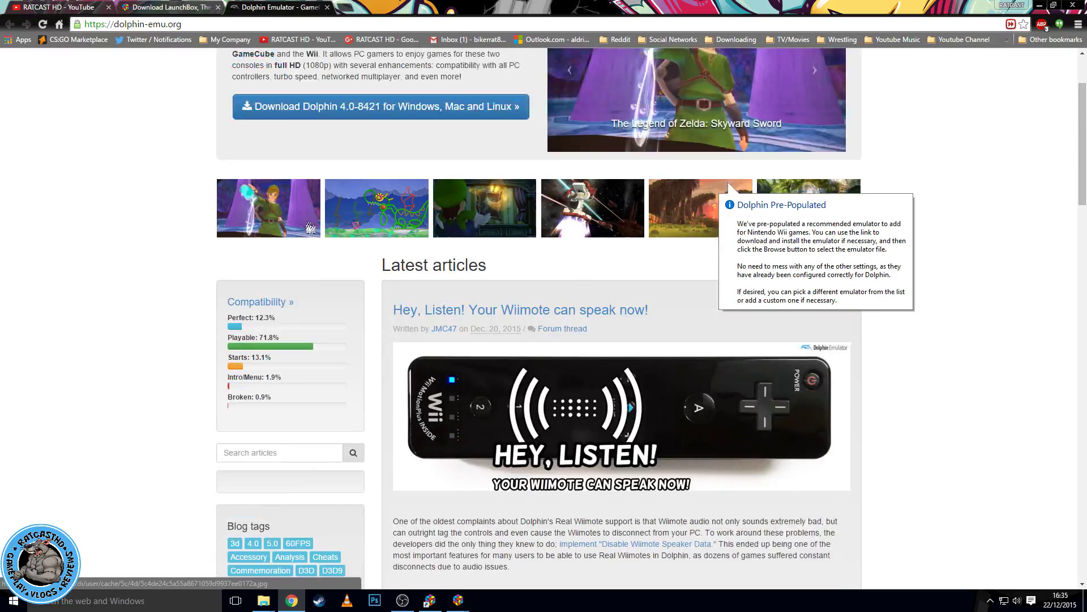
pyautogui.scroll(2, 306, 228)
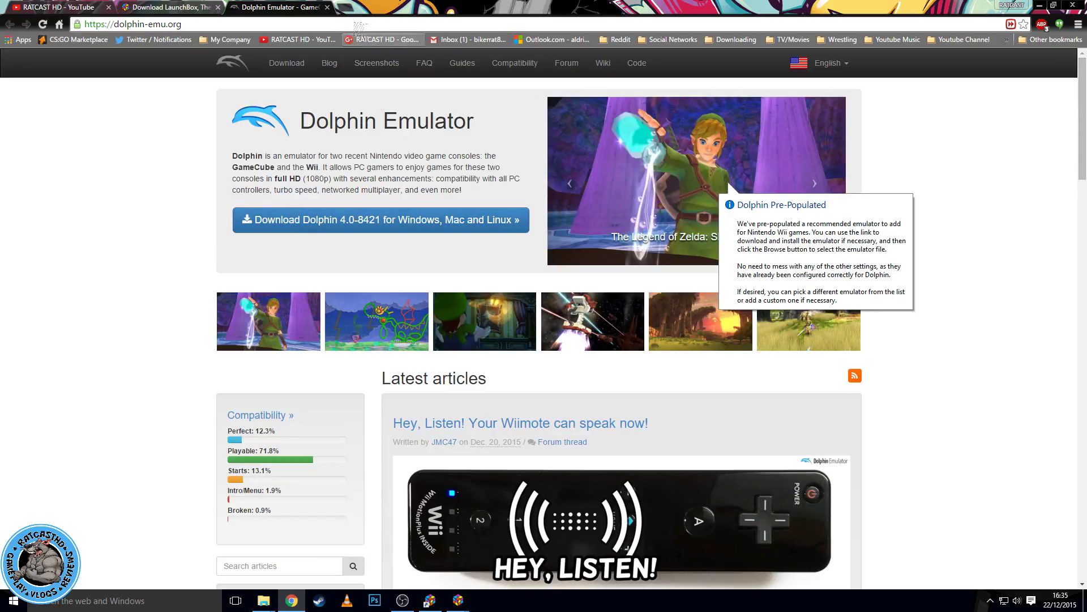
pyautogui.click(327, 7)
pyautogui.click(432, 600)
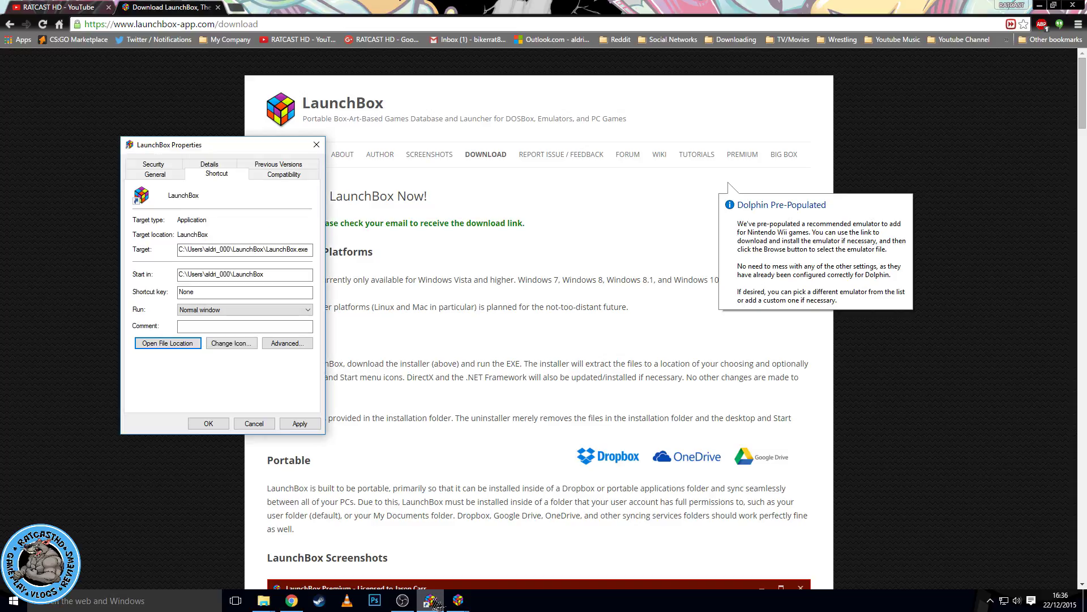
pyautogui.moveTo(435, 601)
pyautogui.click(413, 554)
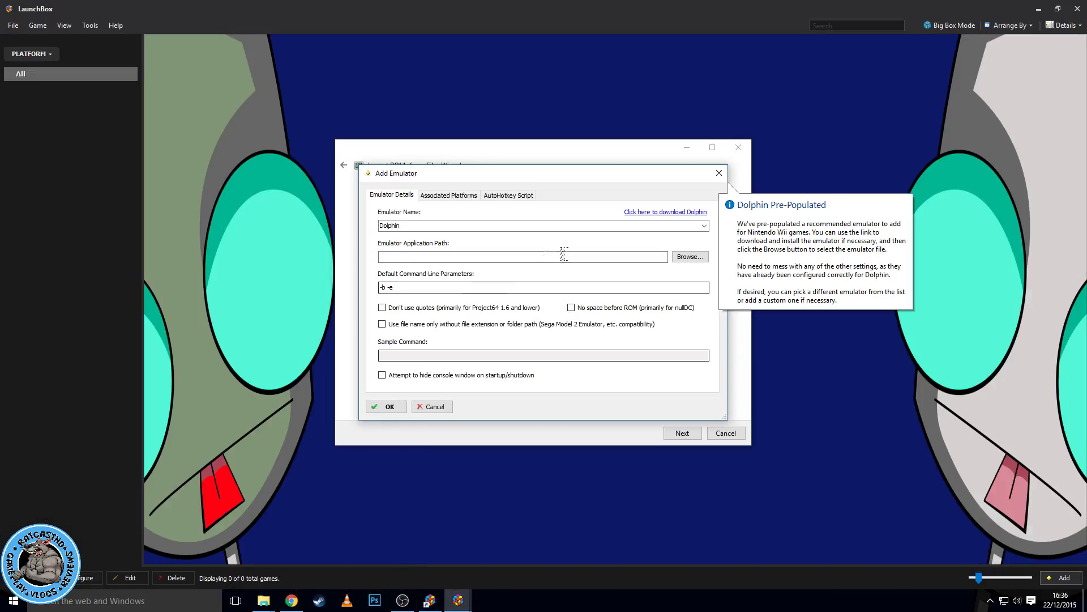
# Try setting Dolphin.exe from the wii folder on Local Disk (K:) as the new emulator's application, and cancel adding the emulator.
pyautogui.click(747, 214)
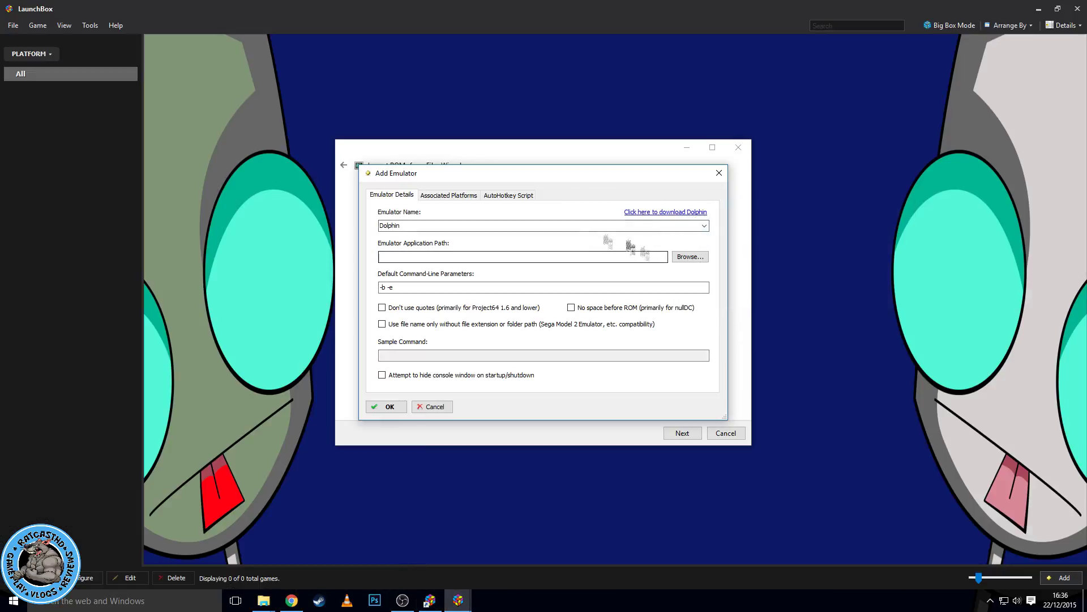
pyautogui.click(685, 257)
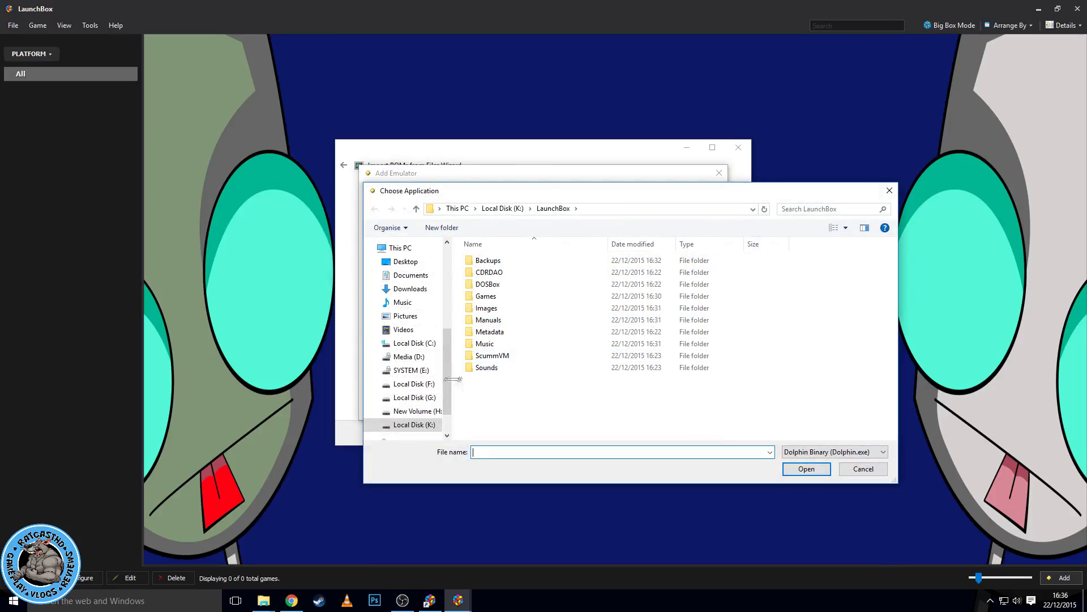
pyautogui.click(427, 426)
pyautogui.doubleClick(491, 356)
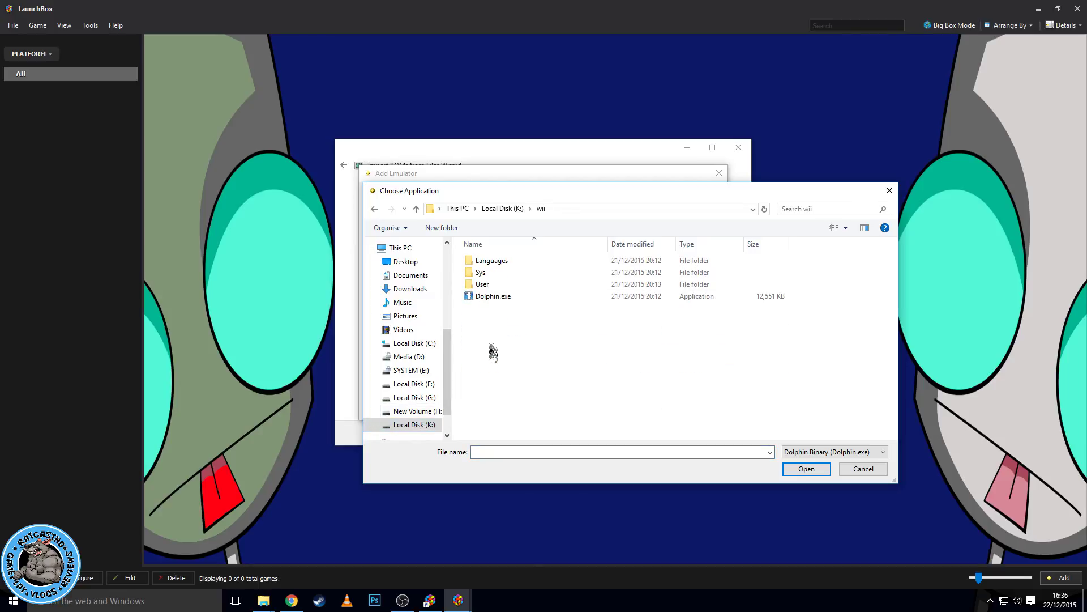
pyautogui.click(502, 300)
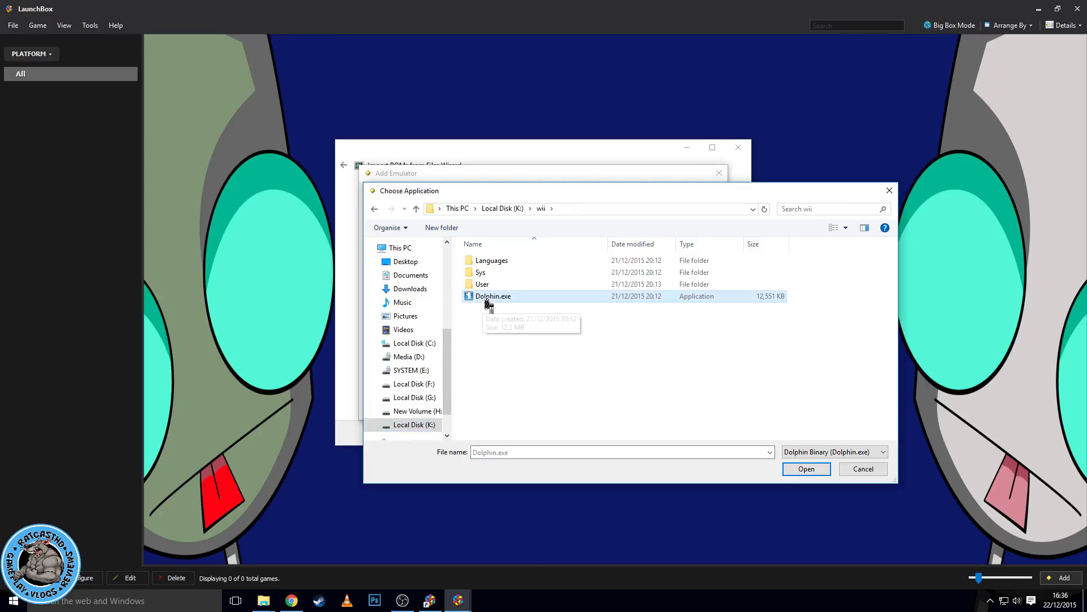
pyautogui.click(807, 469)
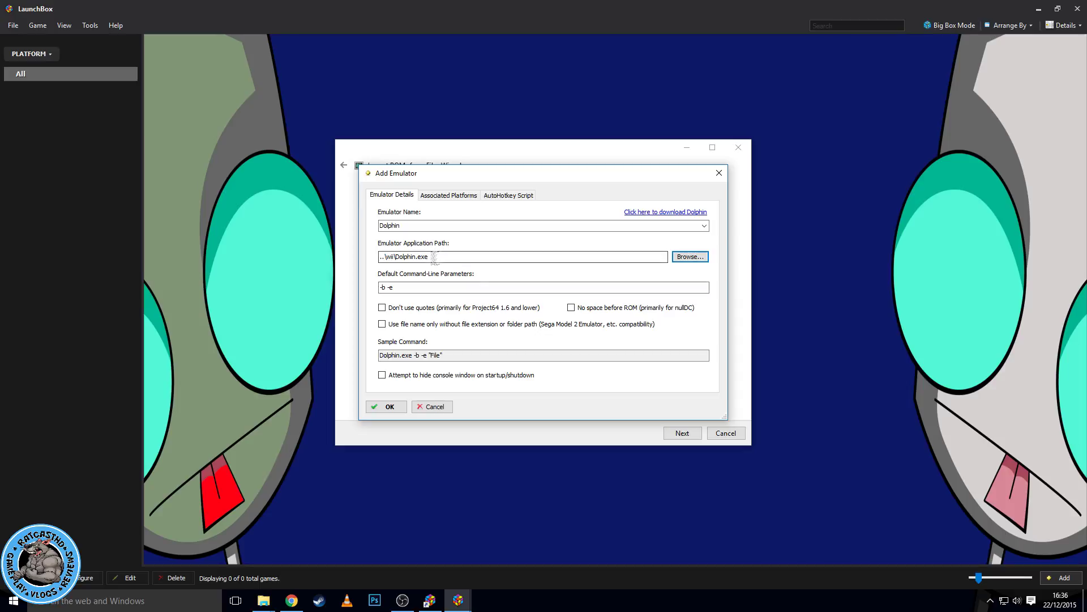
pyautogui.click(449, 407)
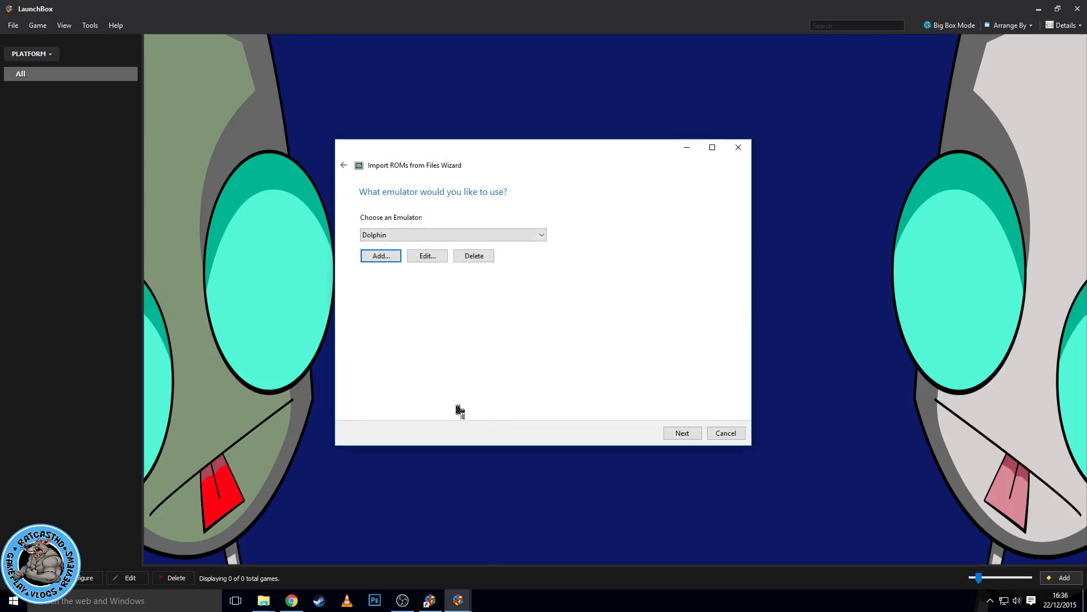
# Import the ROM by moving it into the LaunchBox games folder, keeping the default metadata, image and custom options, and dismiss the completion message.
pyautogui.click(680, 433)
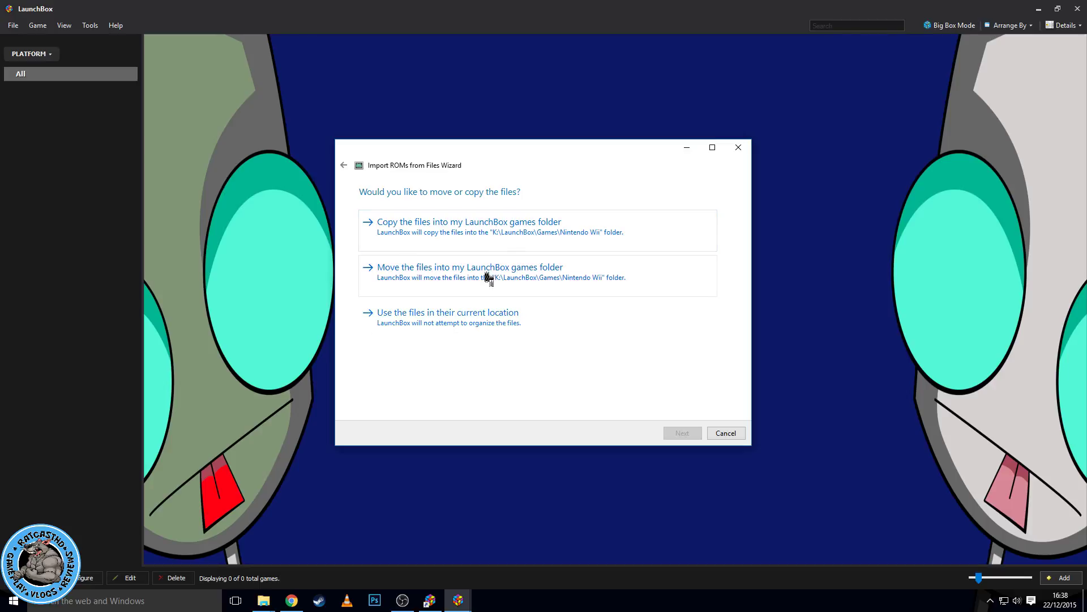
pyautogui.click(444, 275)
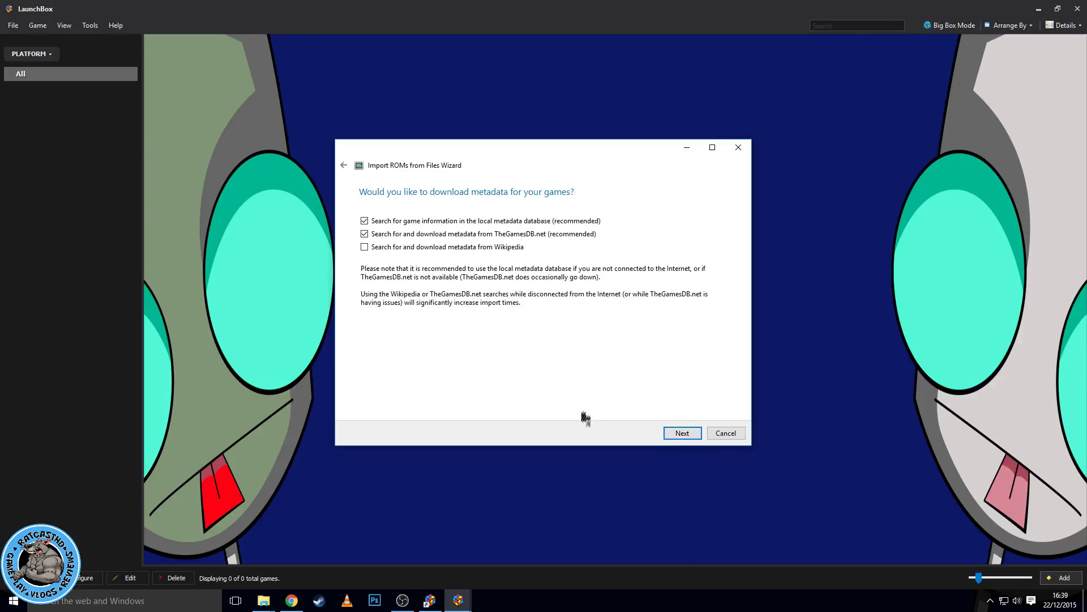
pyautogui.click(683, 434)
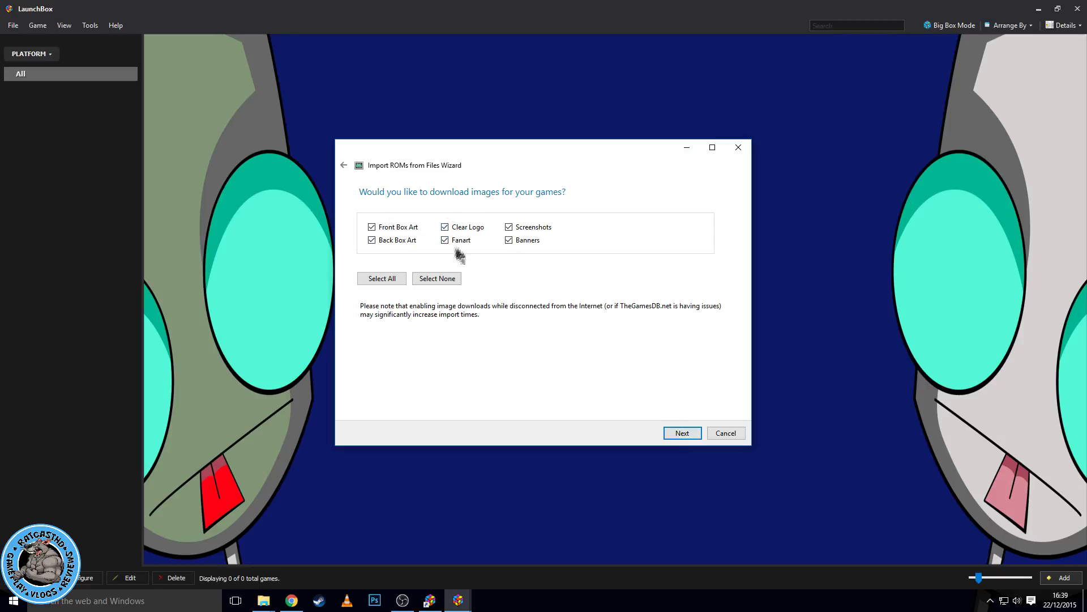
pyautogui.click(682, 433)
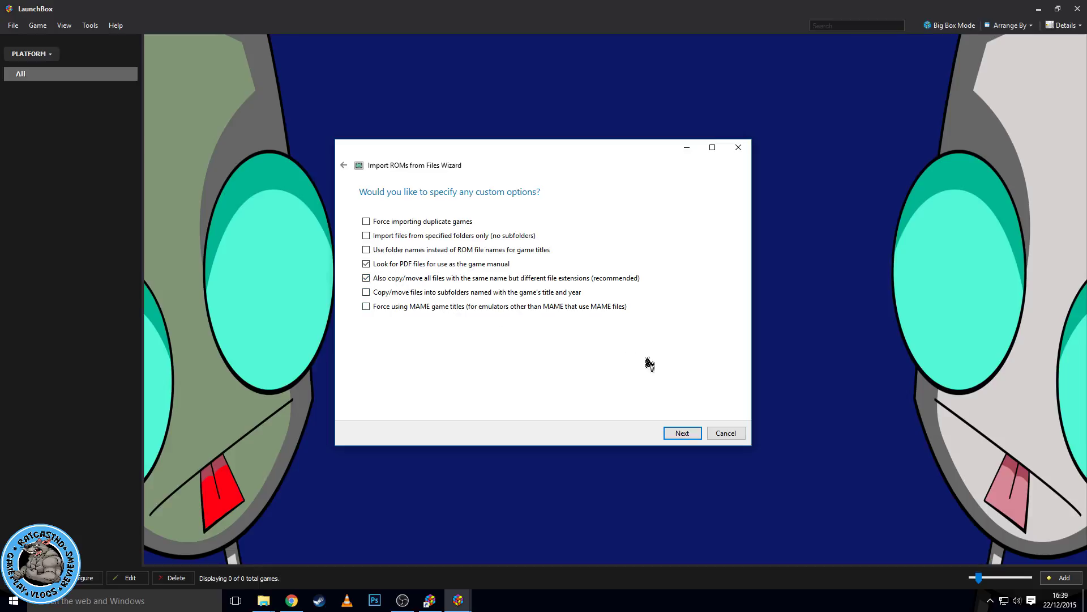
pyautogui.click(679, 436)
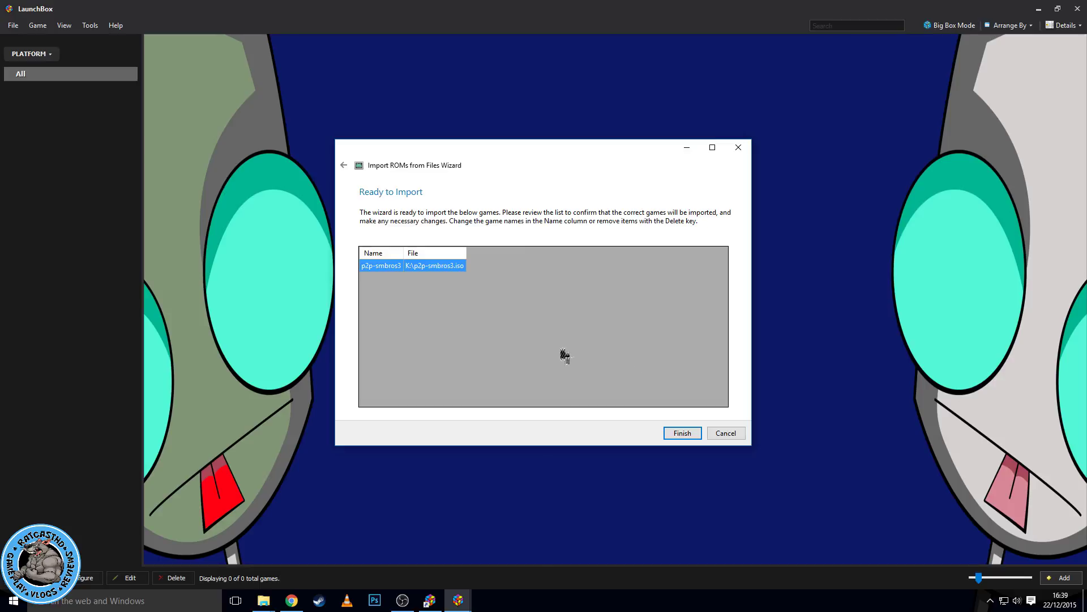
pyautogui.click(682, 433)
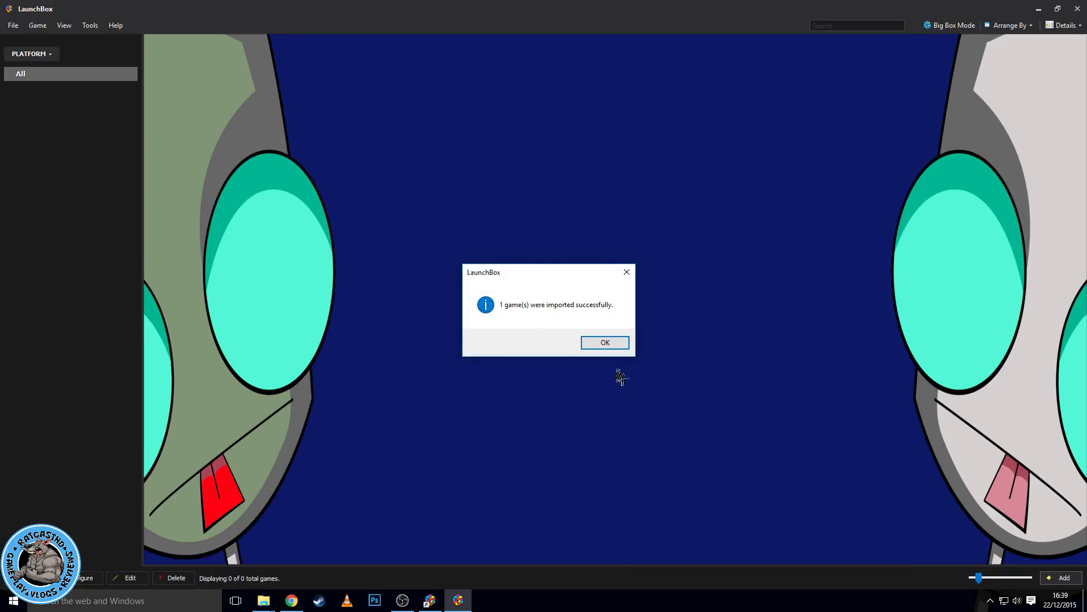
pyautogui.click(615, 349)
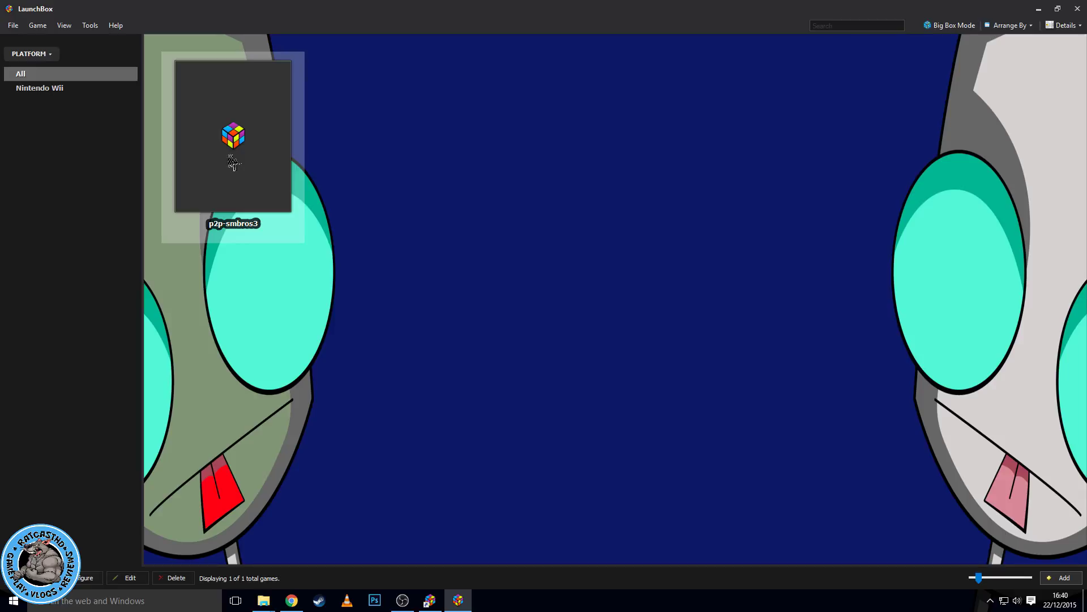
# Open the imported p2p-smbros3 game for editing and set its title to Super Mario Bros 3.
pyautogui.rightClick(230, 157)
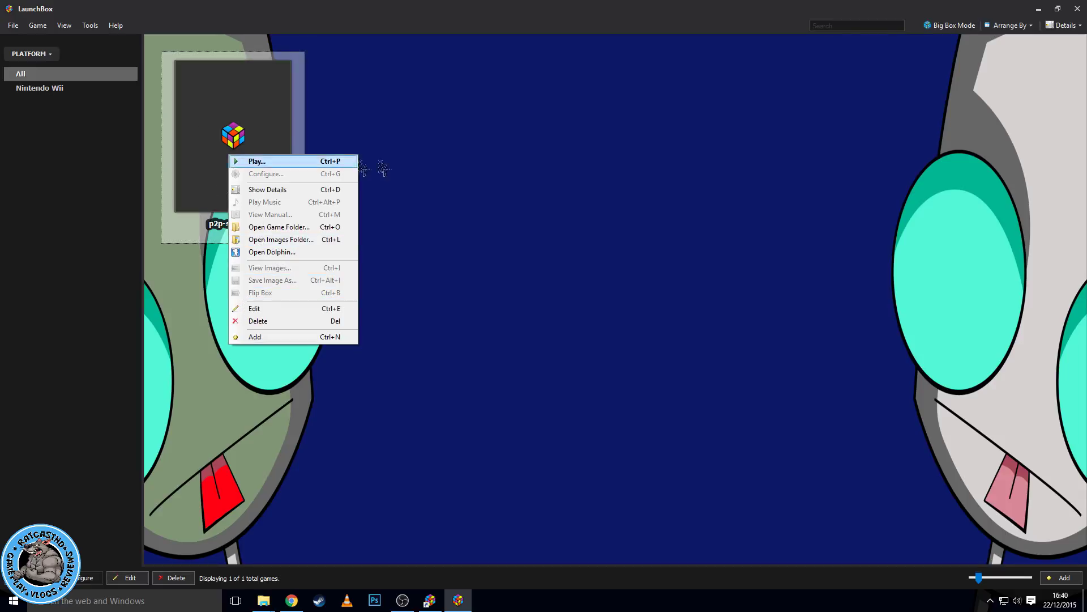
pyautogui.click(514, 155)
pyautogui.moveTo(279, 132)
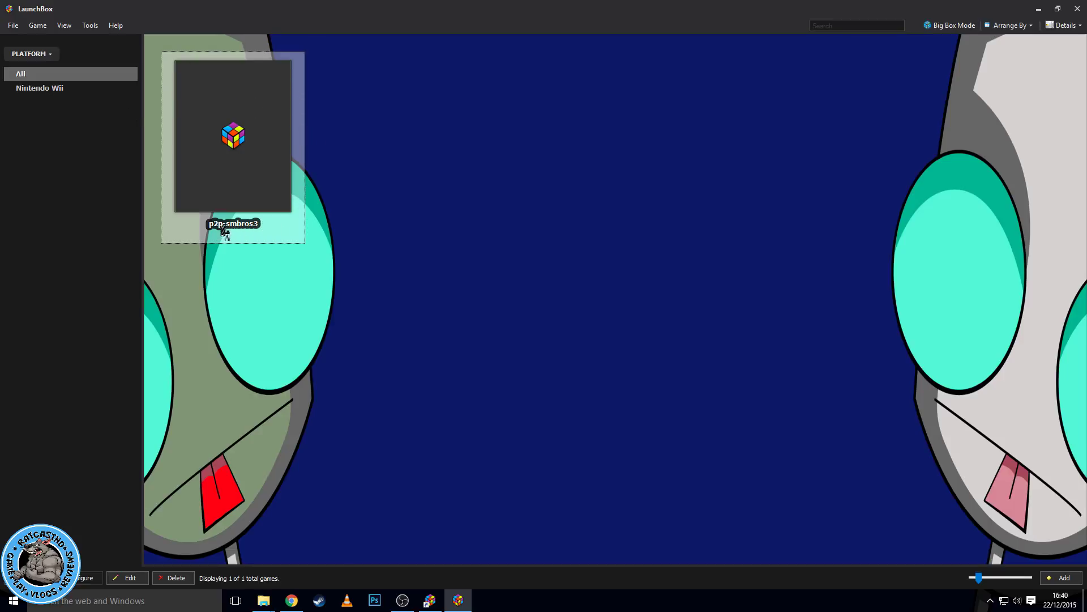
pyautogui.rightClick(256, 141)
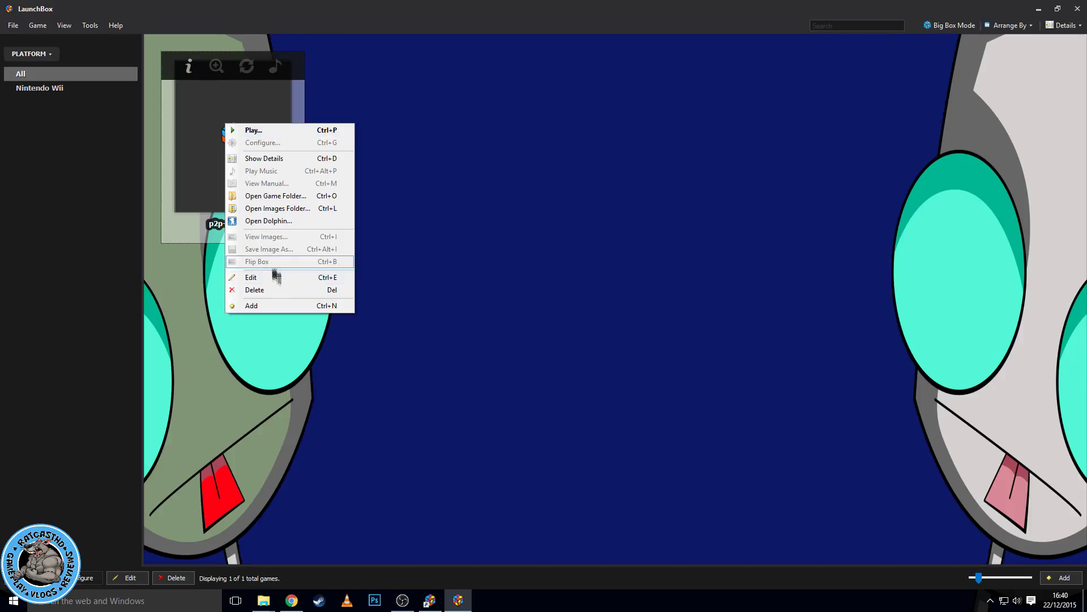
pyautogui.click(275, 292)
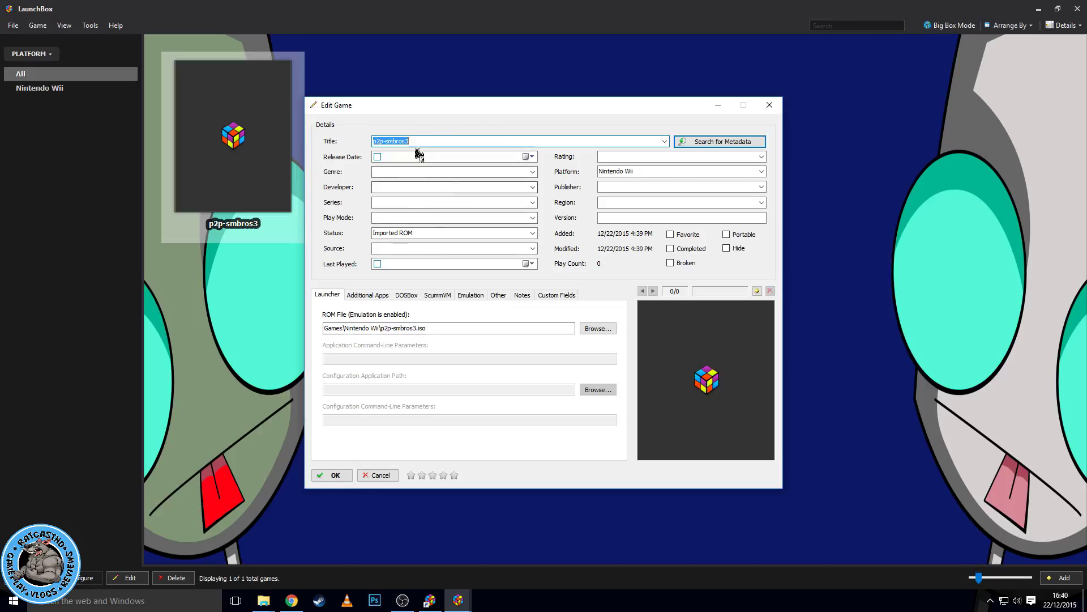
pyautogui.press('BackSpace')
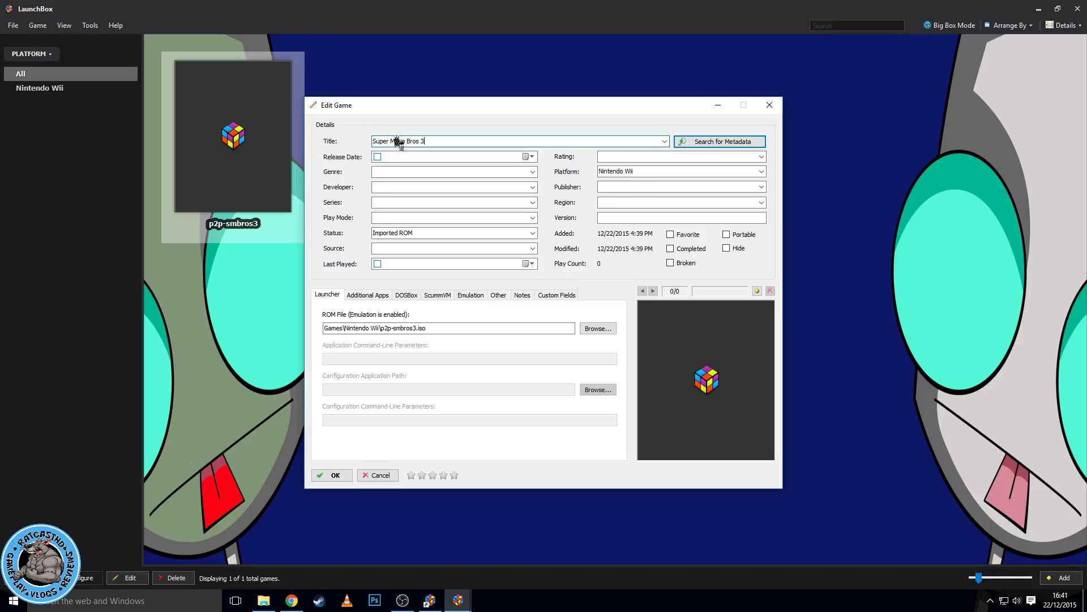
# Search for the game's metadata and apply the TheGamesDB entry Super Mario Bros. 3+ (Nintendo Wii).
pyautogui.click(734, 142)
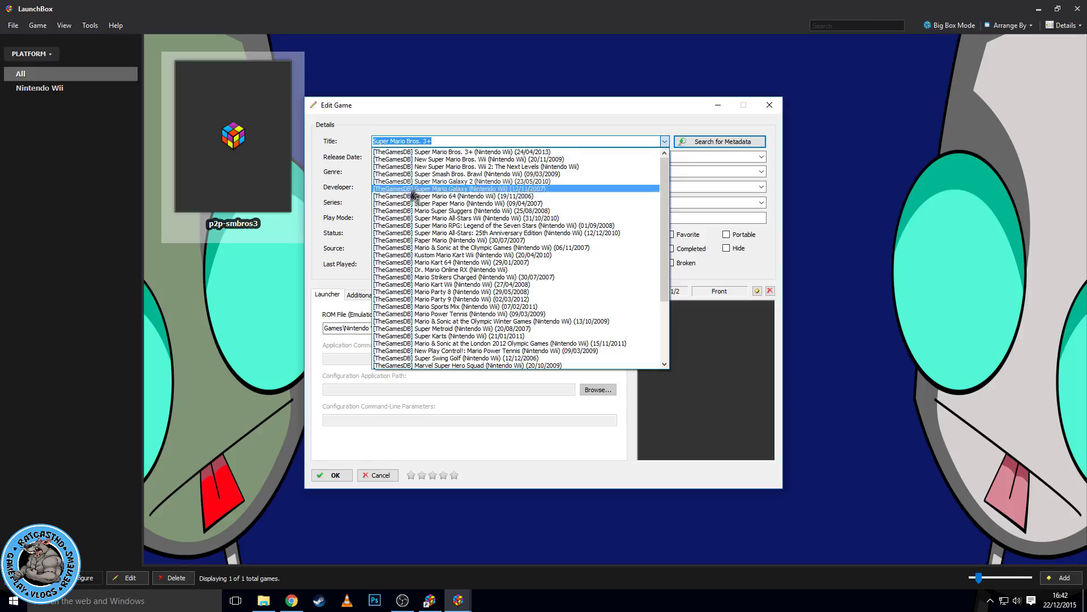
pyautogui.scroll(-4, 430, 232)
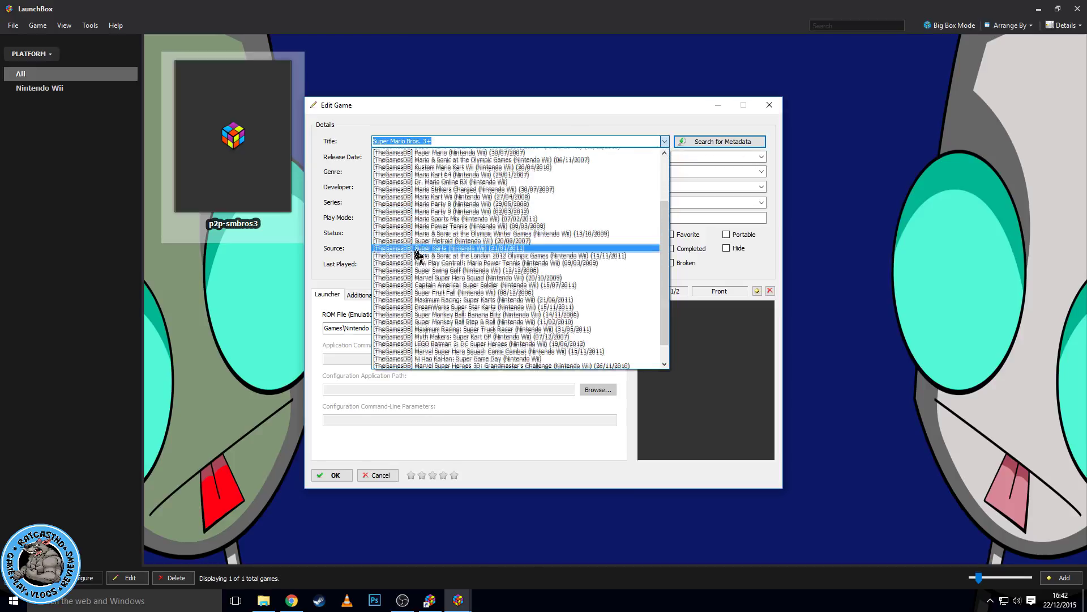
pyautogui.scroll(4, 417, 244)
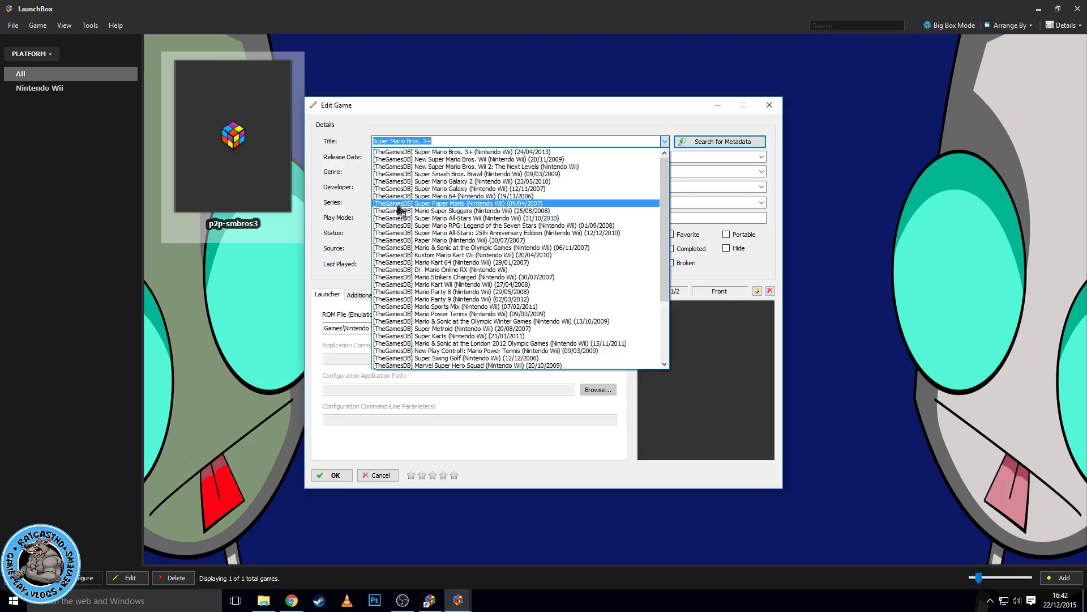
pyautogui.scroll(-4, 403, 249)
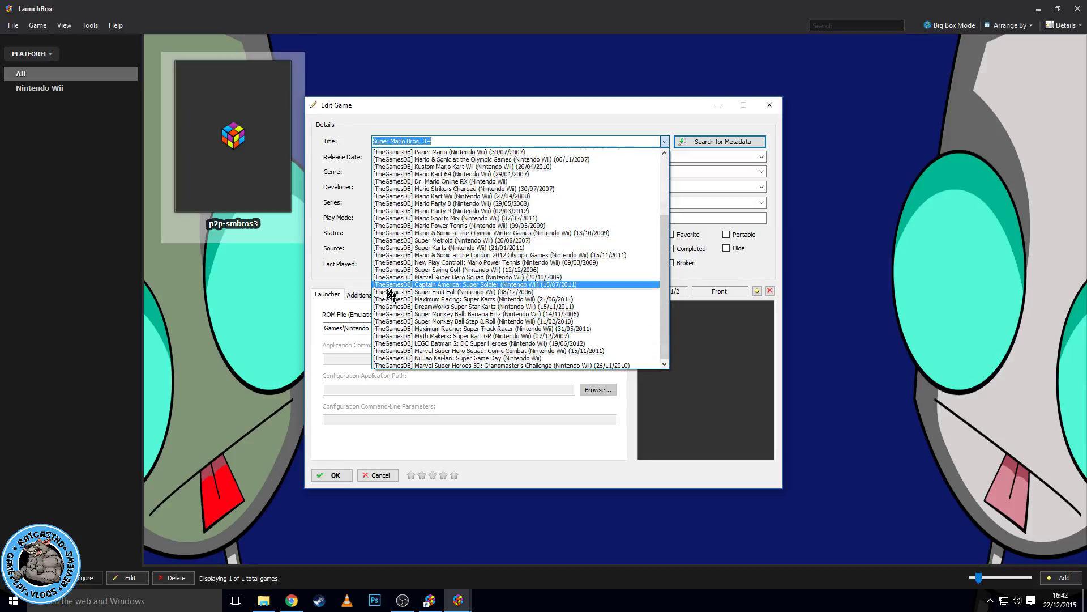
pyautogui.scroll(4, 431, 181)
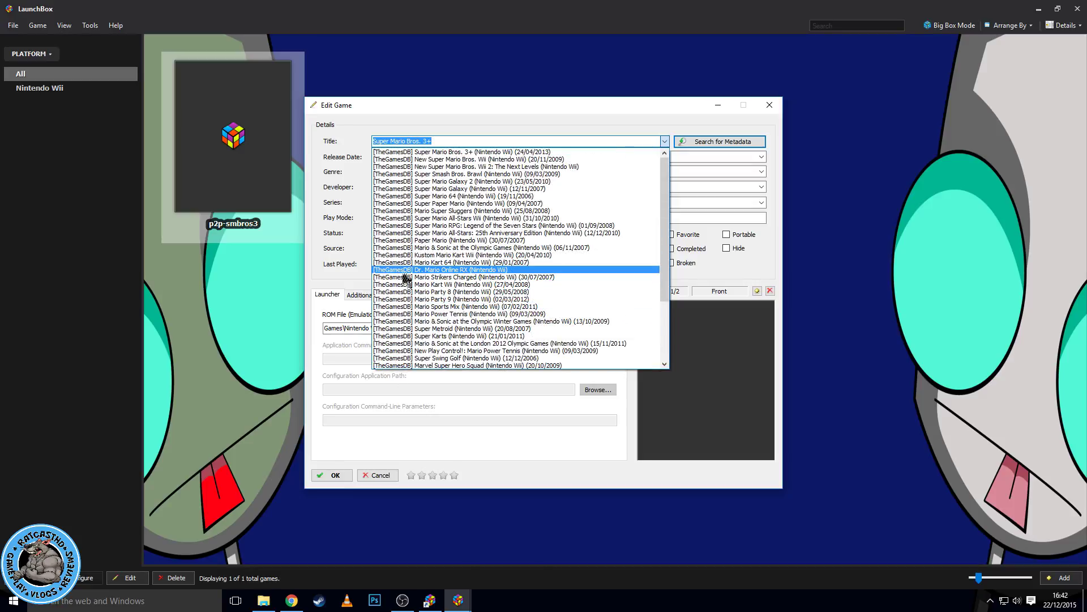
pyautogui.click(442, 151)
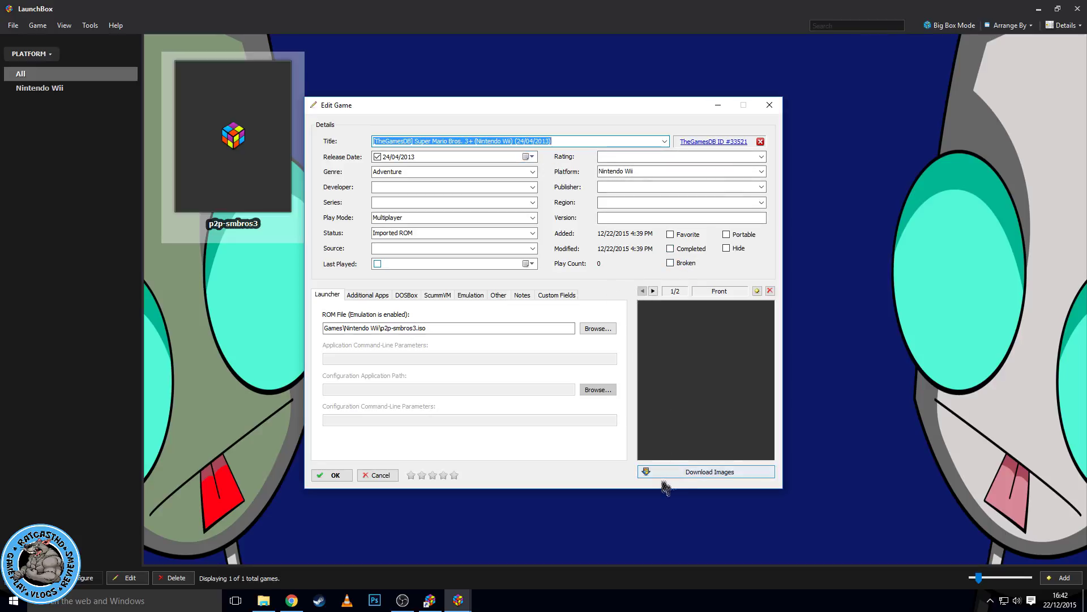
# Download the front and back box art for Super Mario Bros. 3+ and browse through the game's images.
pyautogui.click(683, 472)
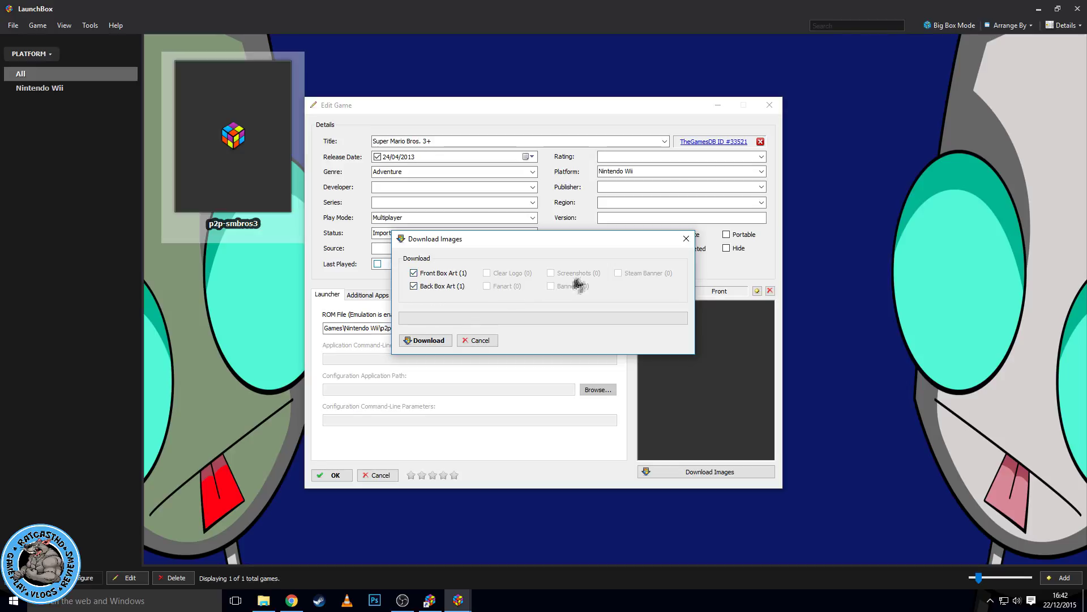
pyautogui.click(428, 340)
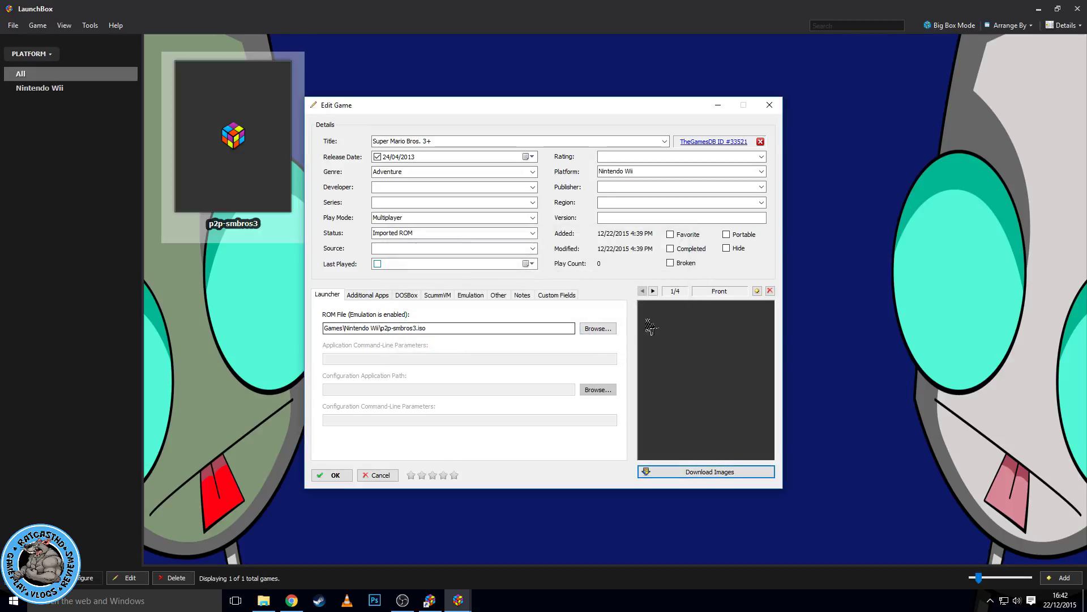
pyautogui.click(653, 291)
pyautogui.click(653, 291)
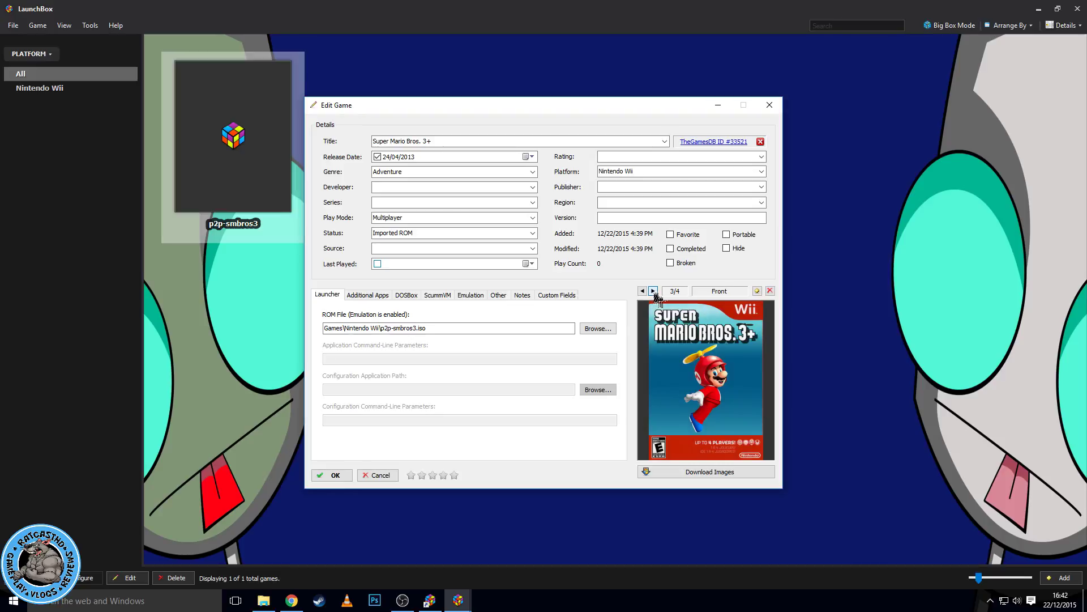
pyautogui.click(653, 291)
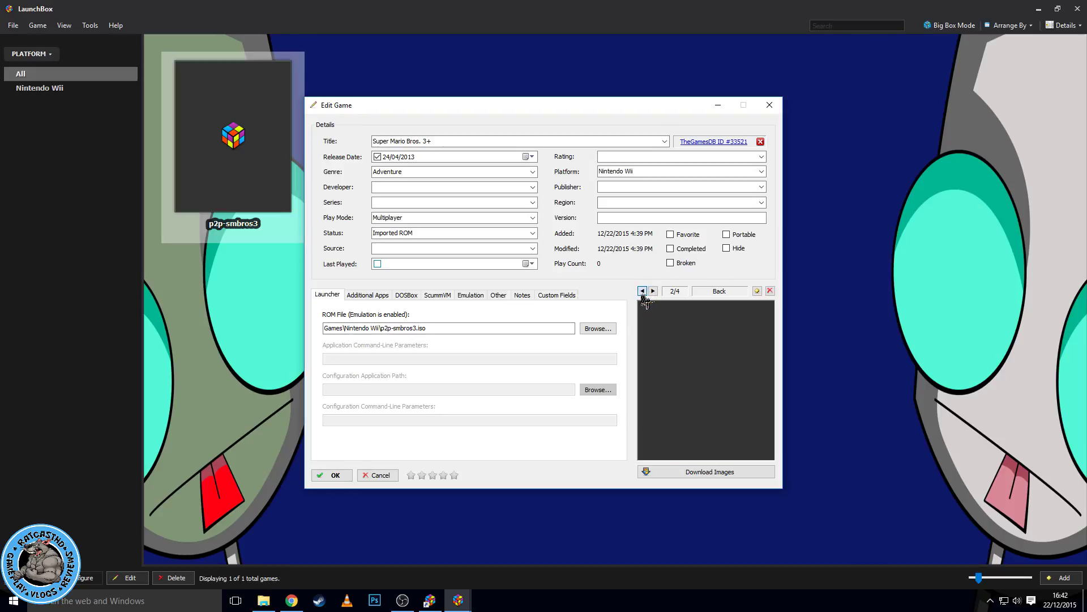
# Delete the two surplus images from the game's artwork and check the remaining front and back covers.
pyautogui.click(771, 291)
pyautogui.click(771, 291)
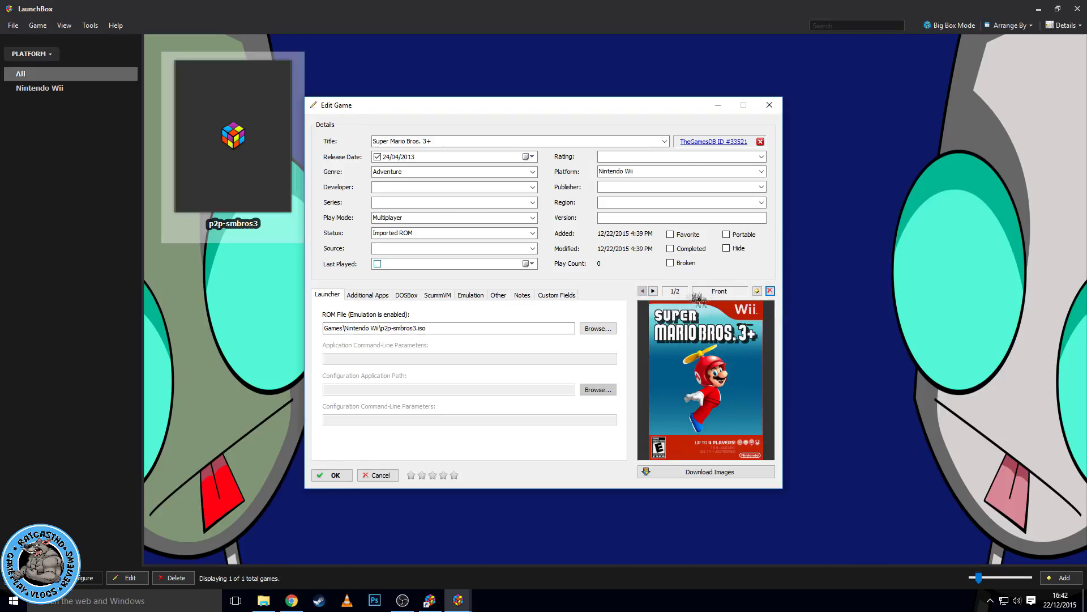
pyautogui.click(653, 291)
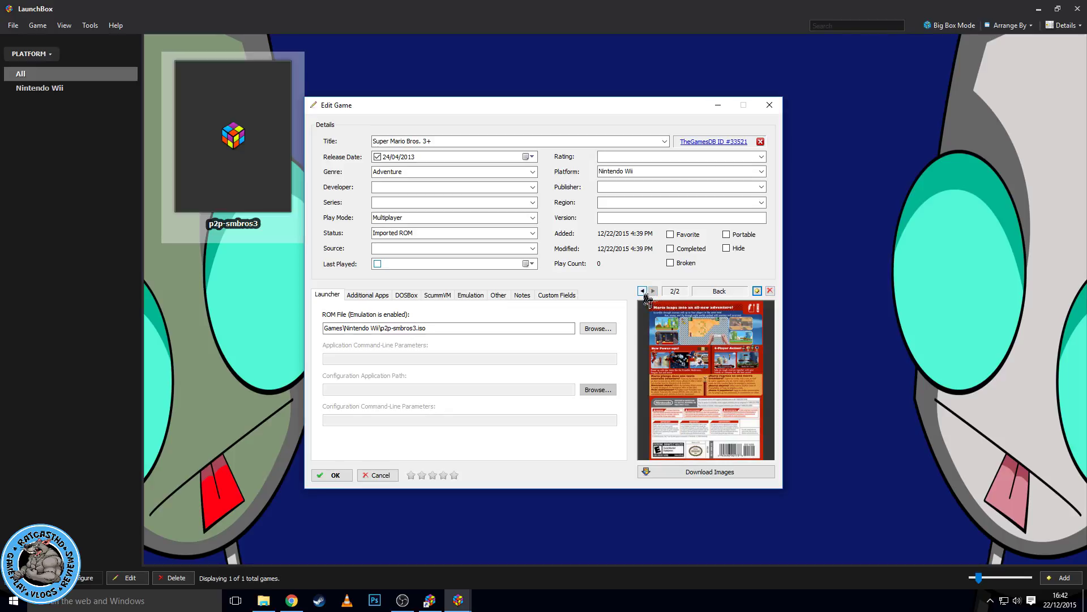
pyautogui.click(643, 292)
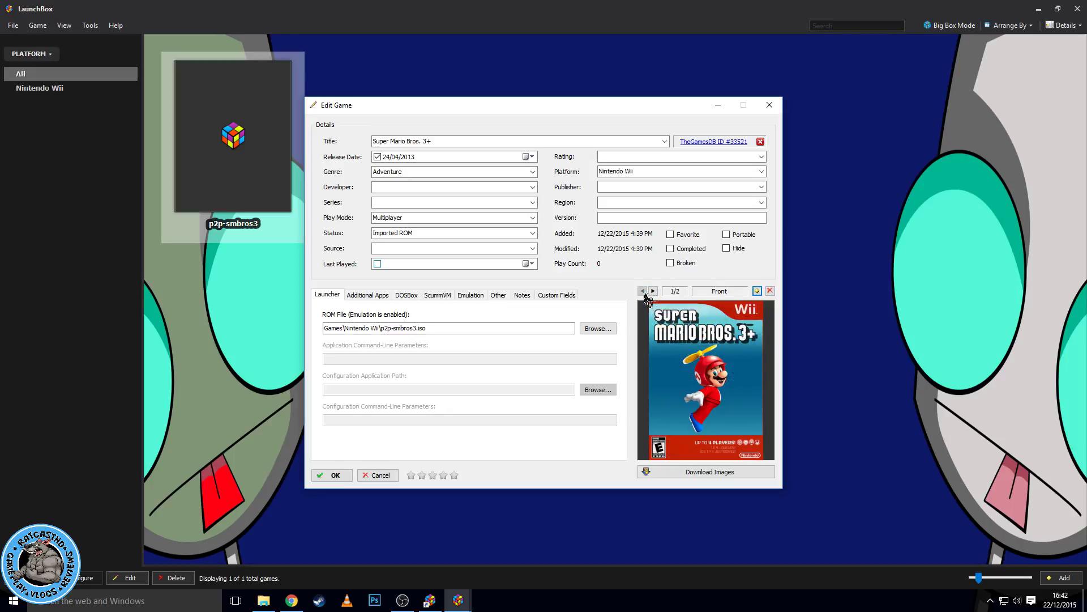
# Give the game a five-star rating and save the edited game details.
pyautogui.click(454, 479)
pyautogui.click(335, 475)
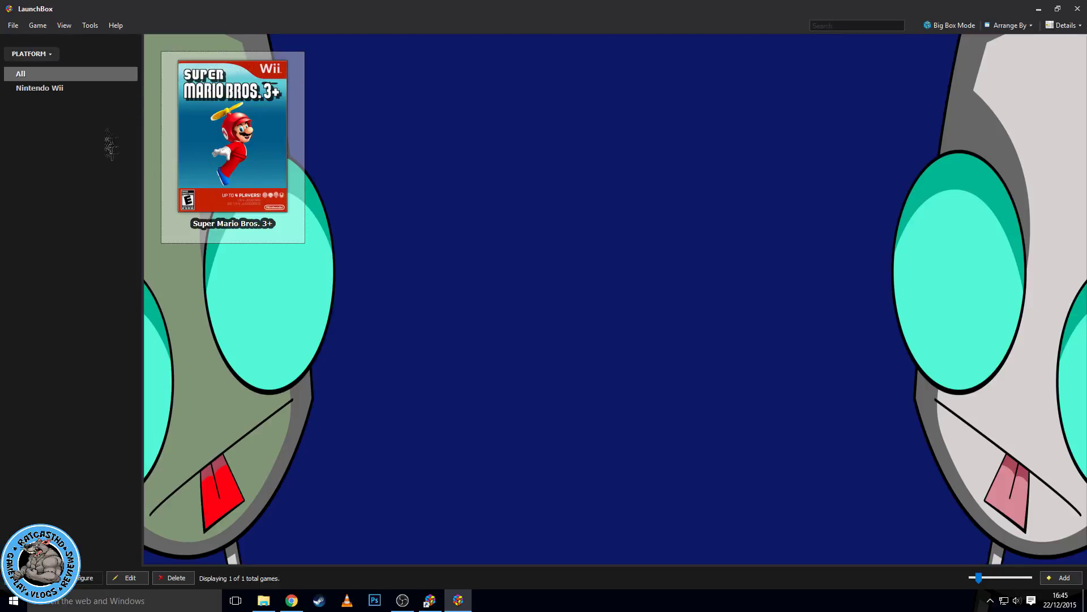
pyautogui.click(91, 26)
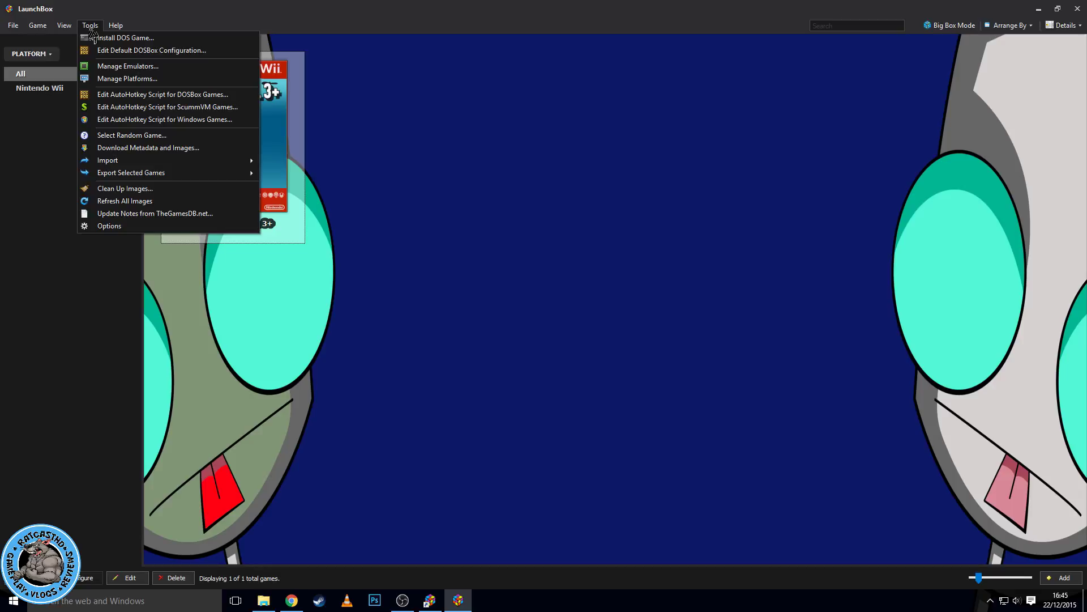
pyautogui.click(91, 30)
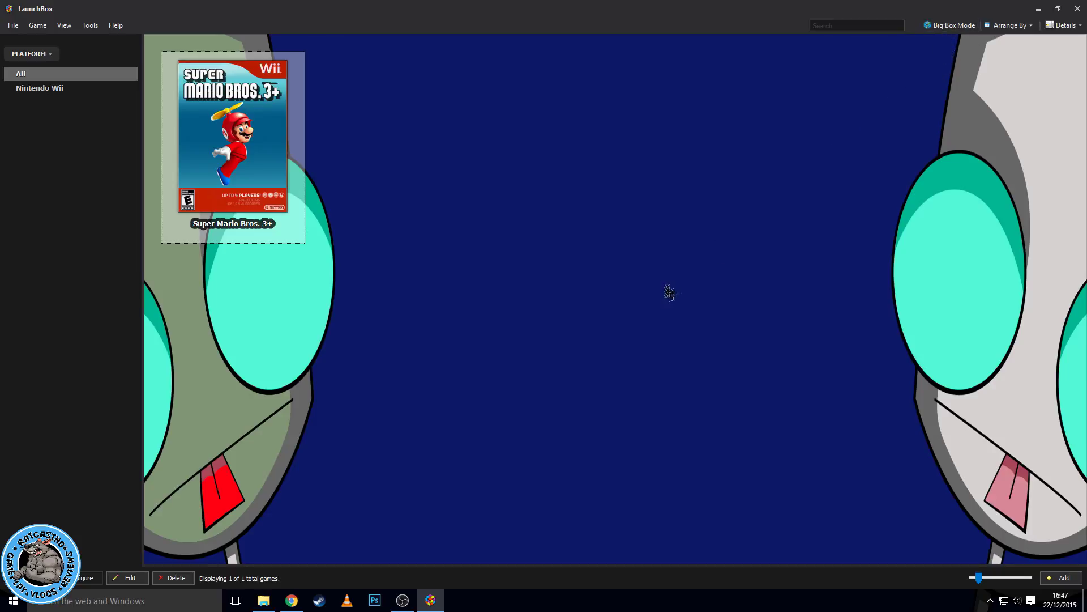
# Try to start Big Box Mode and accept the offer to learn more, bringing up the LaunchBox Premium web page.
pyautogui.click(934, 27)
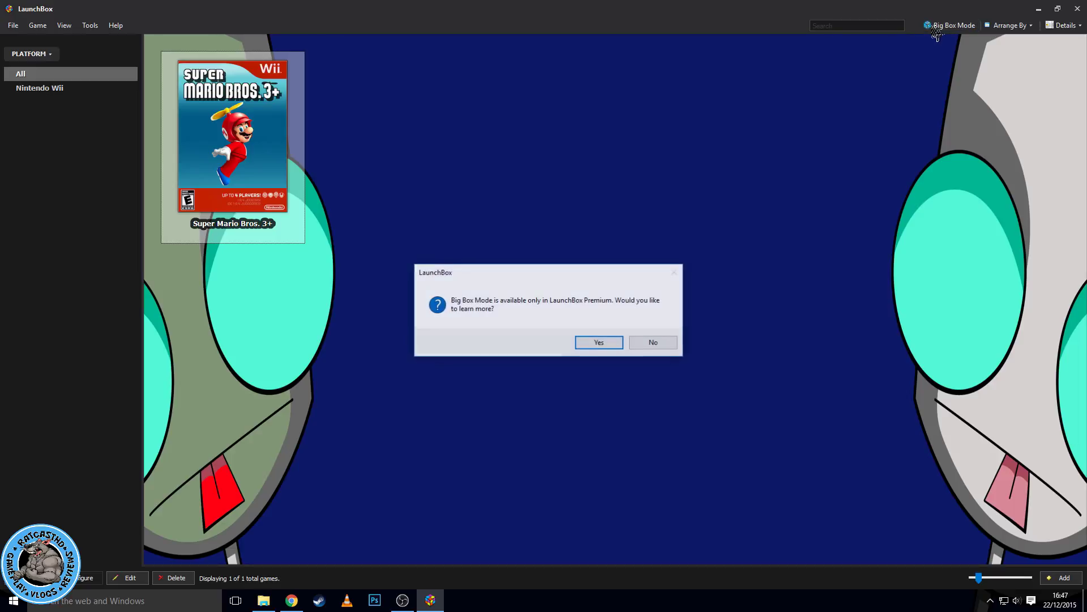
pyautogui.click(604, 343)
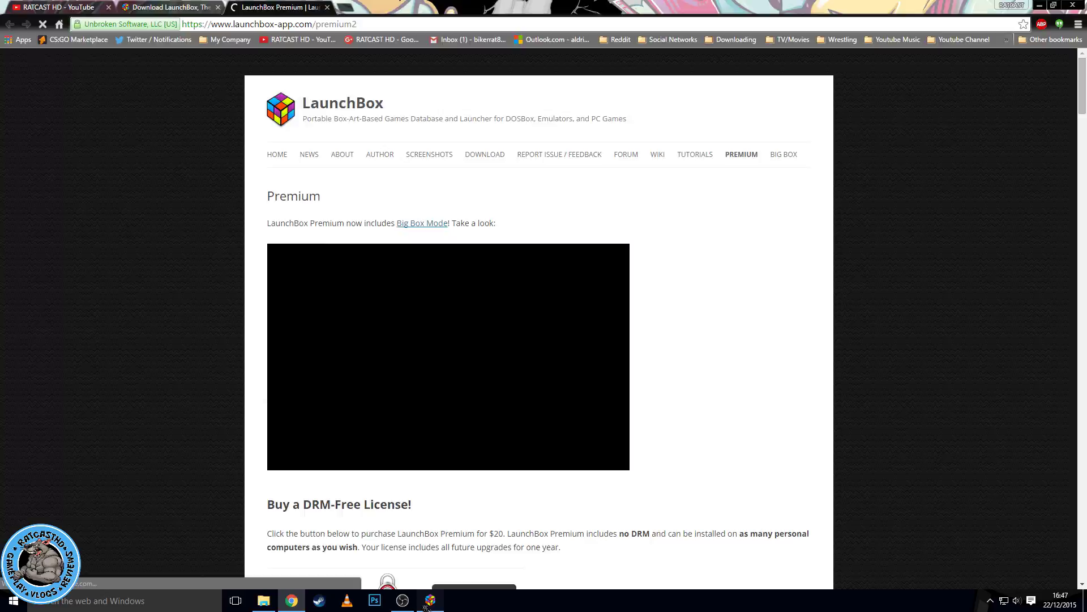
pyautogui.click(430, 600)
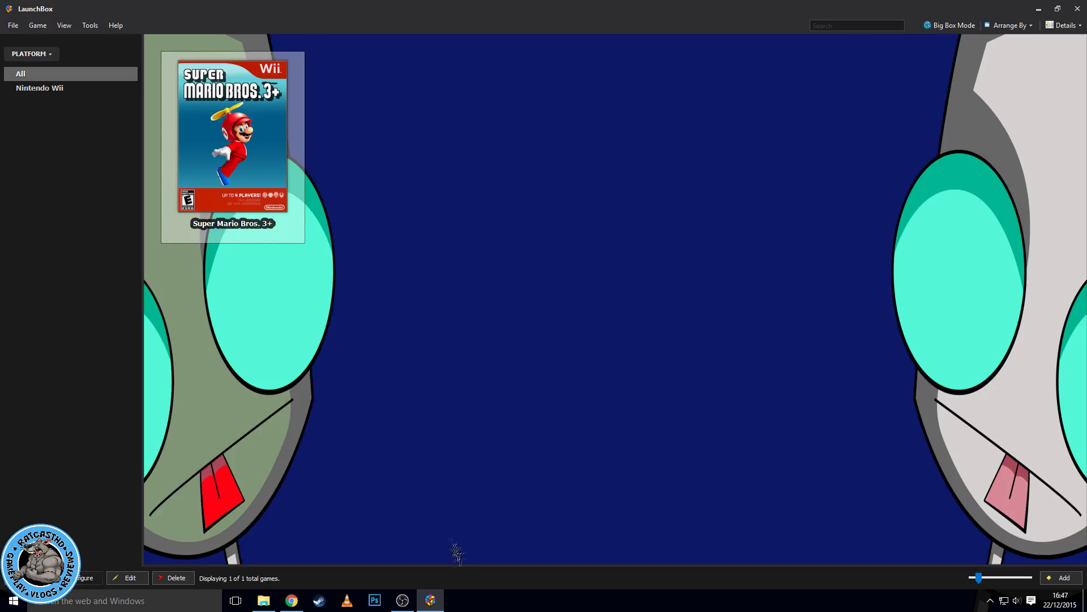
pyautogui.click(431, 601)
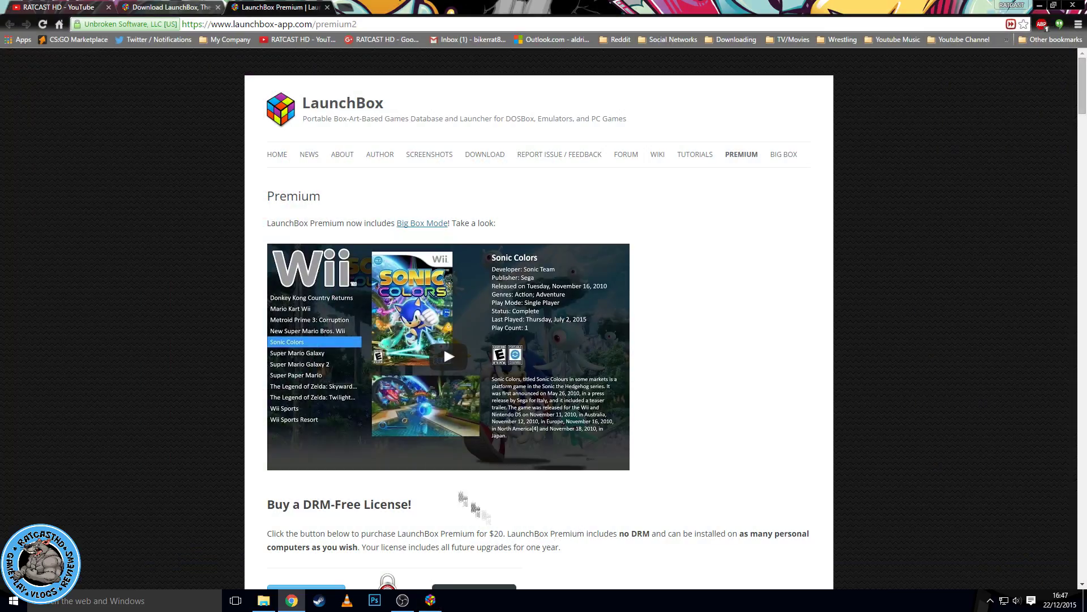
# Play the Big Box Mode video on the Premium page, skip ahead to about 0:11 and watch it full screen.
pyautogui.click(457, 356)
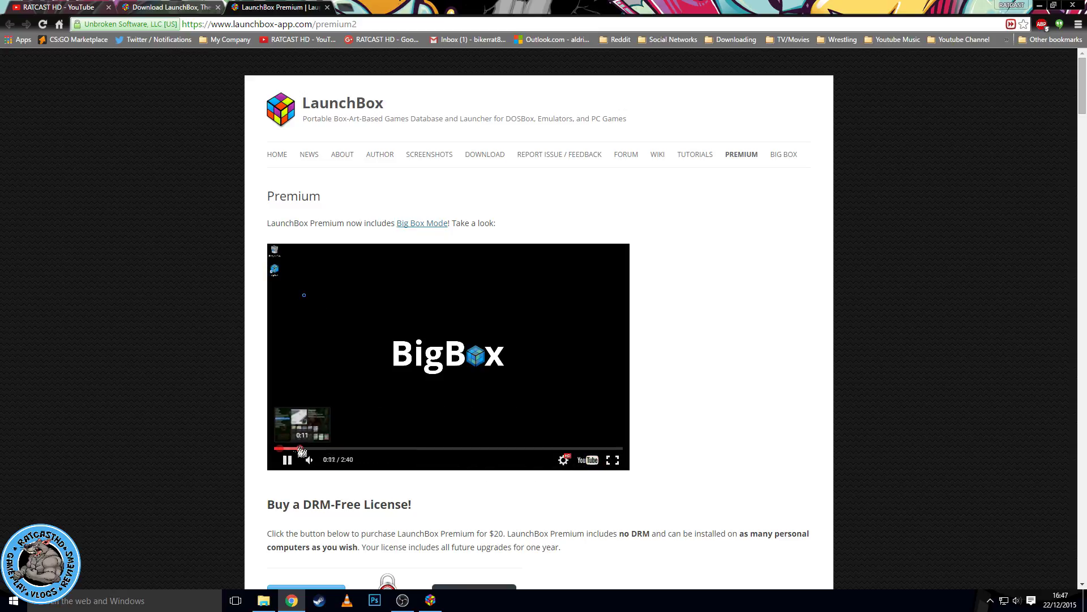
pyautogui.click(303, 448)
pyautogui.click(613, 460)
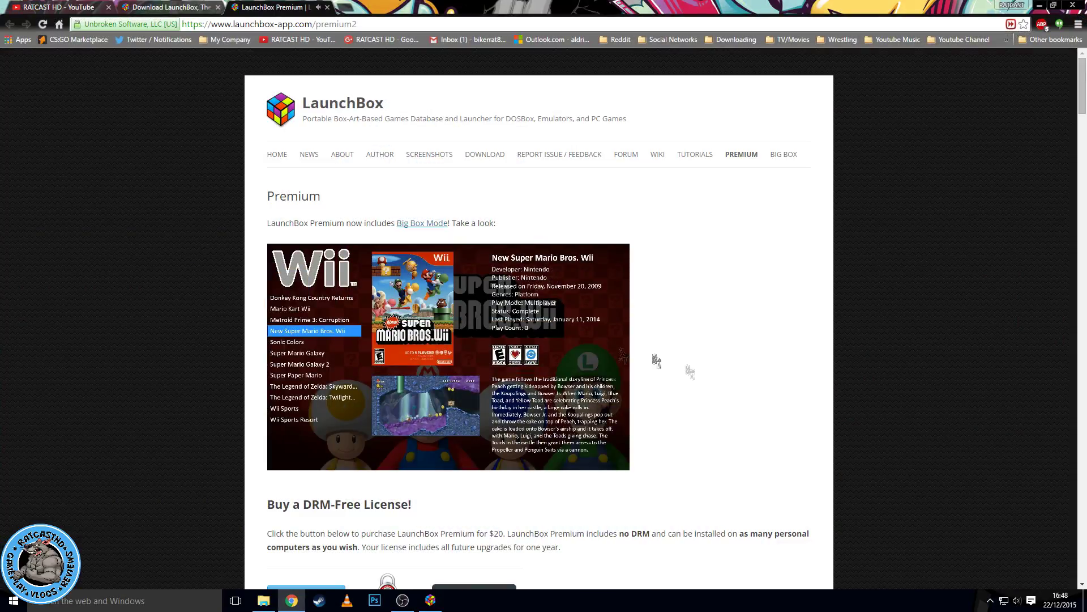
# Examine the DRM-free license purchase details on the Premium page, pause the video and switch back to LaunchBox.
pyautogui.scroll(-1, 339, 453)
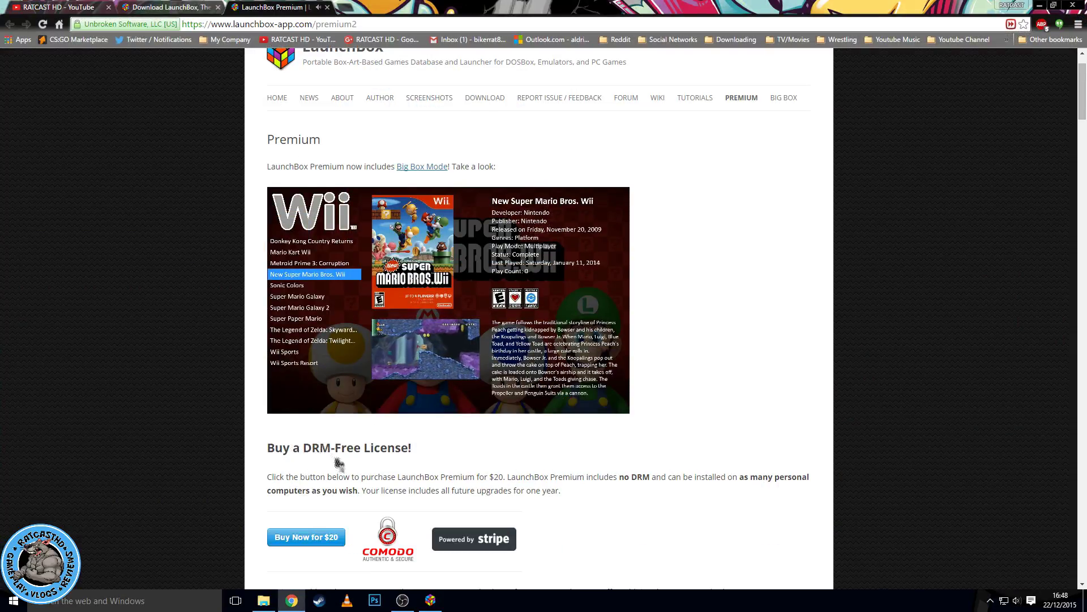
pyautogui.moveTo(416, 477); pyautogui.dragTo(511, 491)
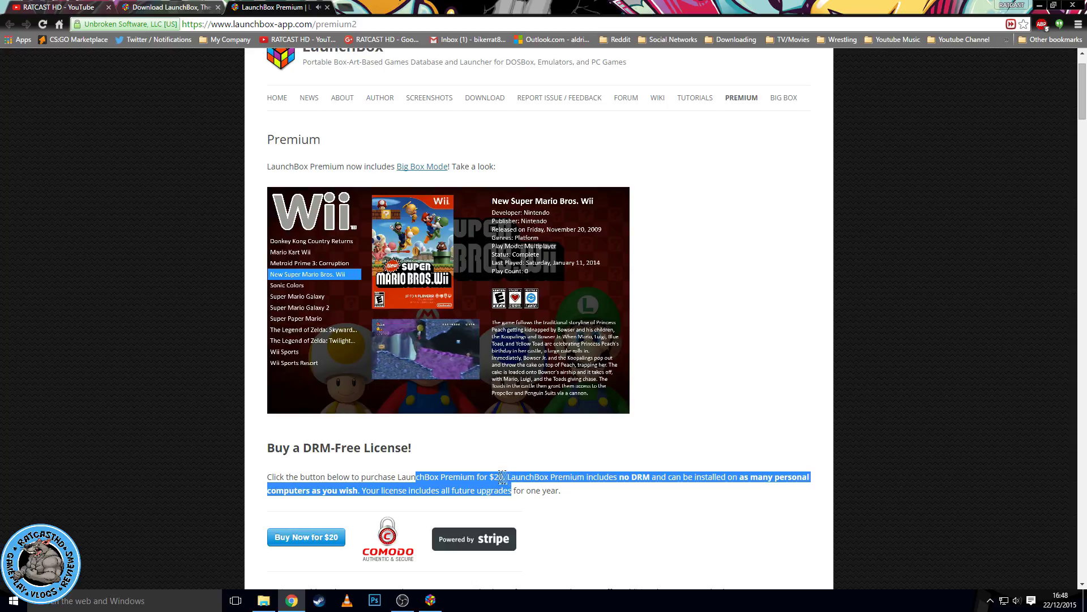
pyautogui.click(502, 477)
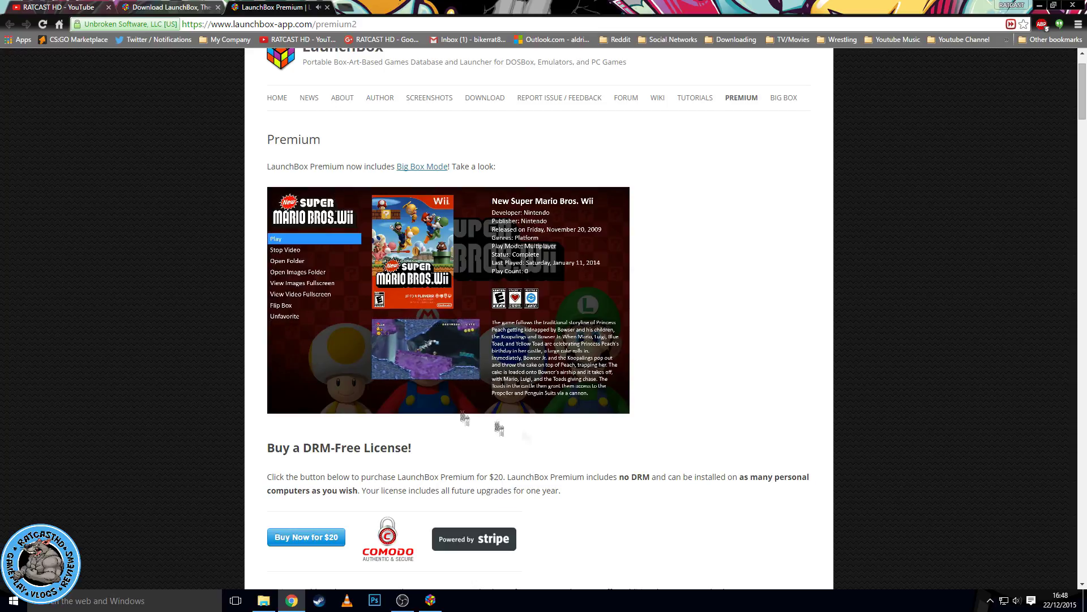
pyautogui.click(286, 402)
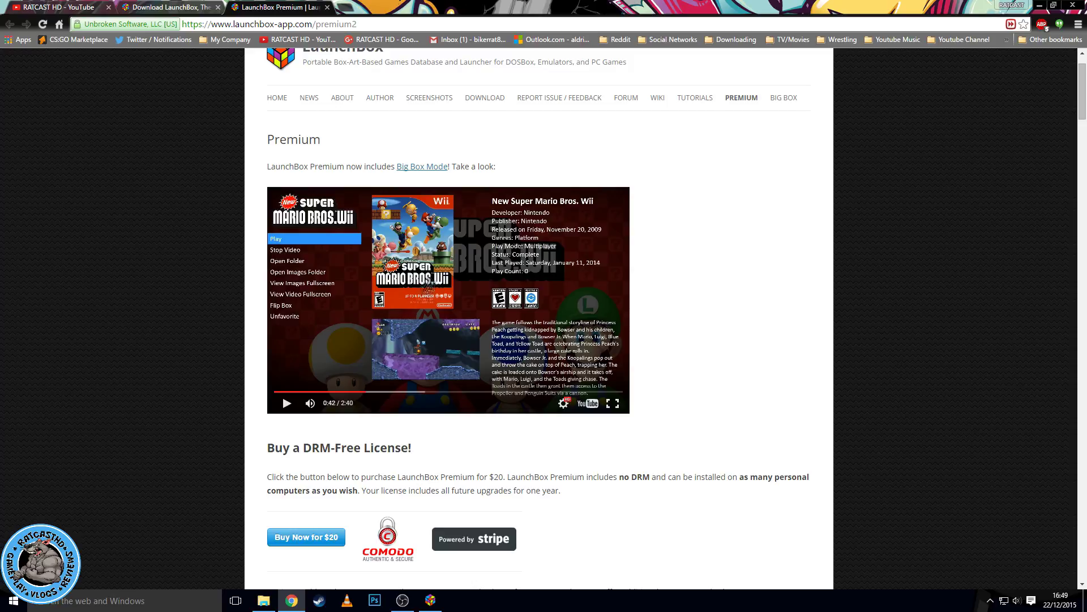
pyautogui.click(430, 599)
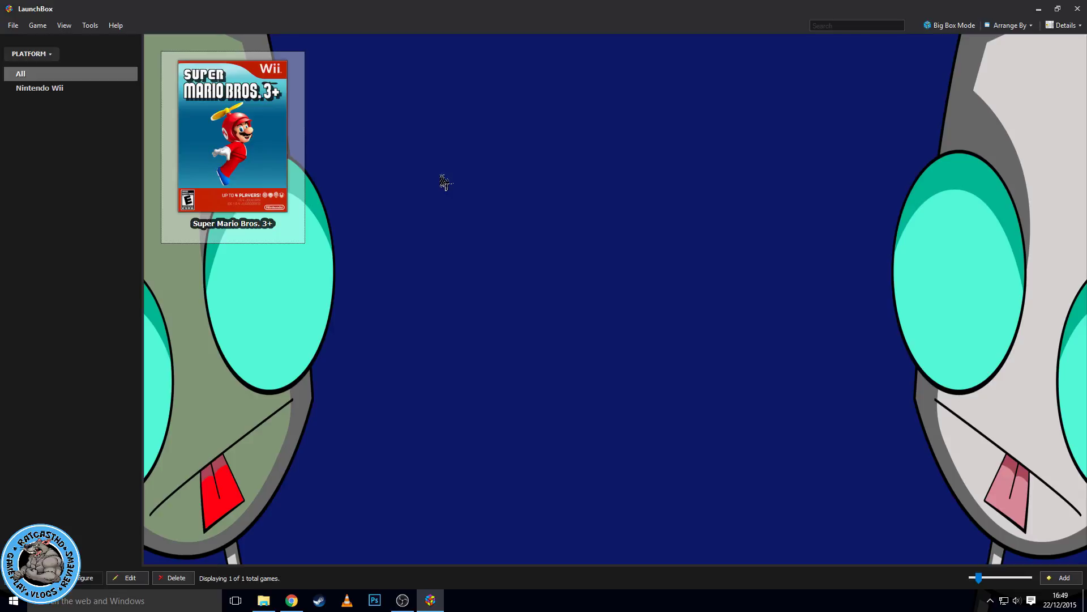